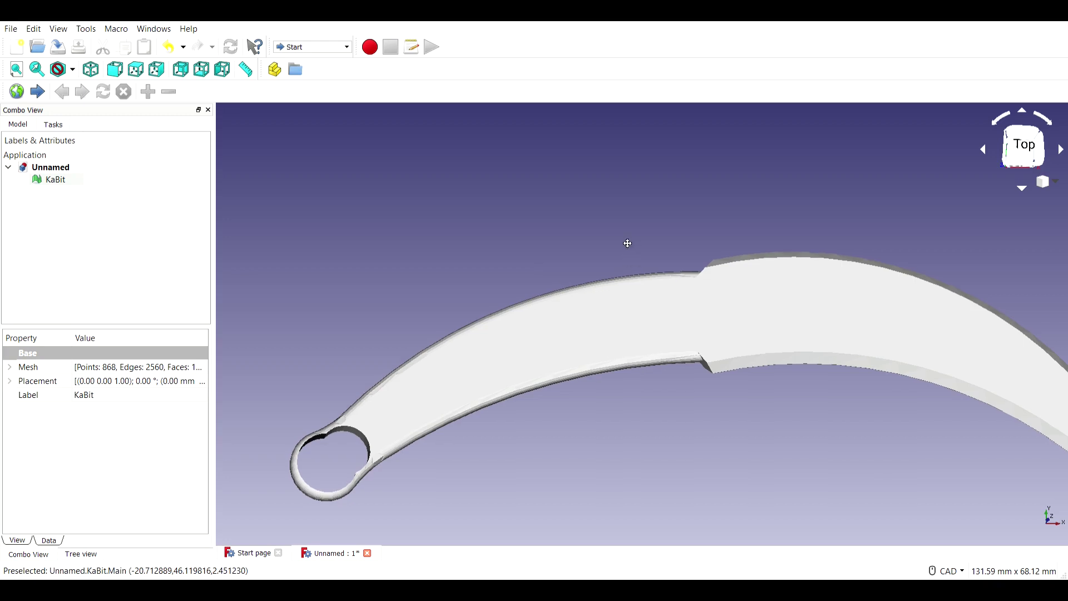
pyautogui.moveTo(593, 298); pyautogui.dragTo(685, 285, button='middle')
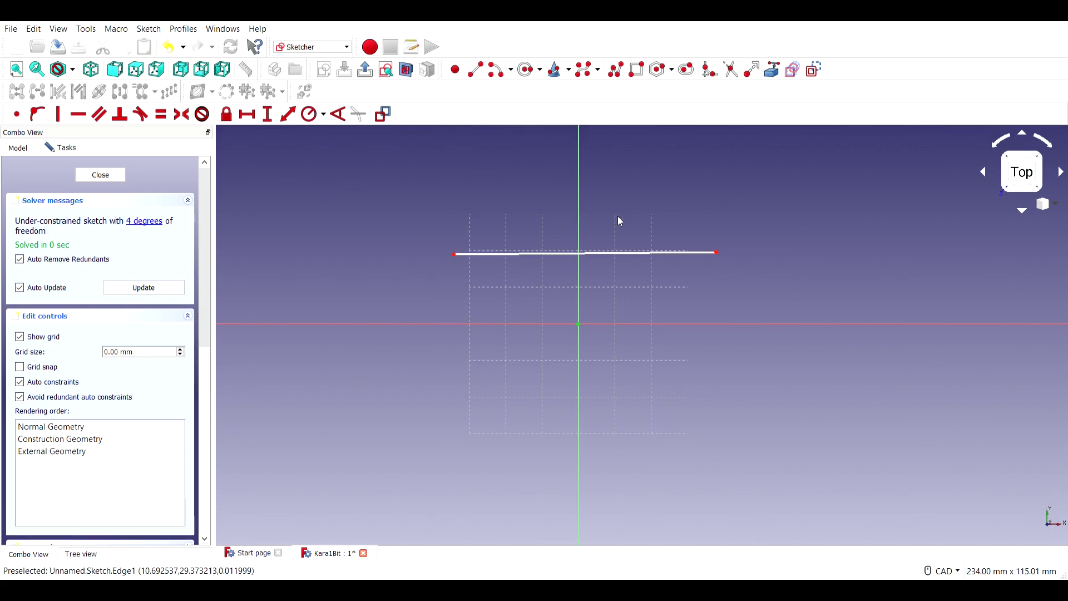
# Make the sketched line horizontal and set its length to 150 mm.
pyautogui.click(612, 255)
pyautogui.click(288, 114)
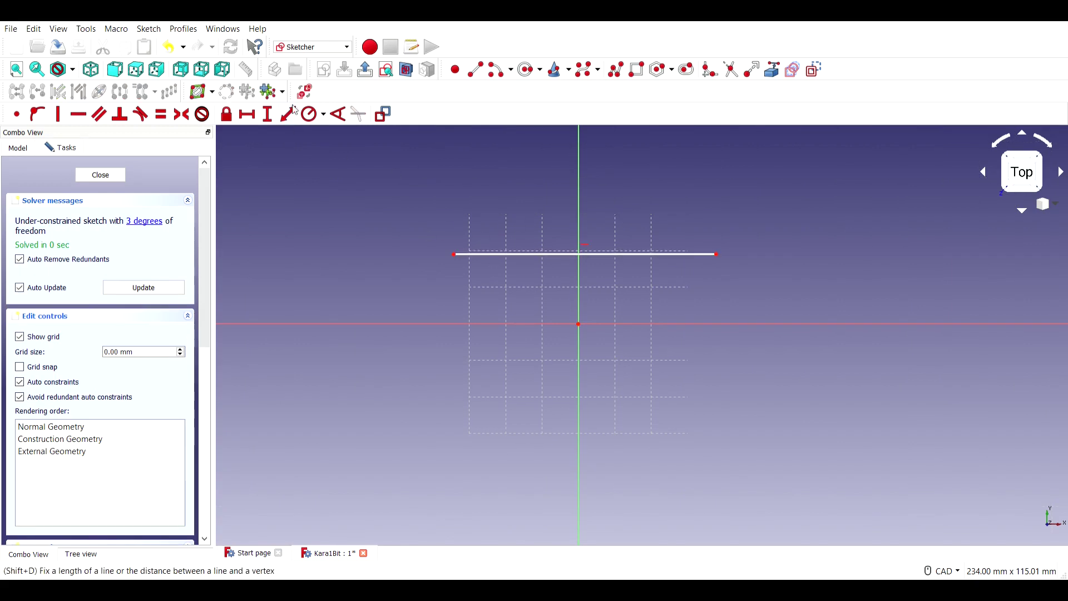
pyautogui.scroll(-2, 649, 244)
pyautogui.click(648, 252)
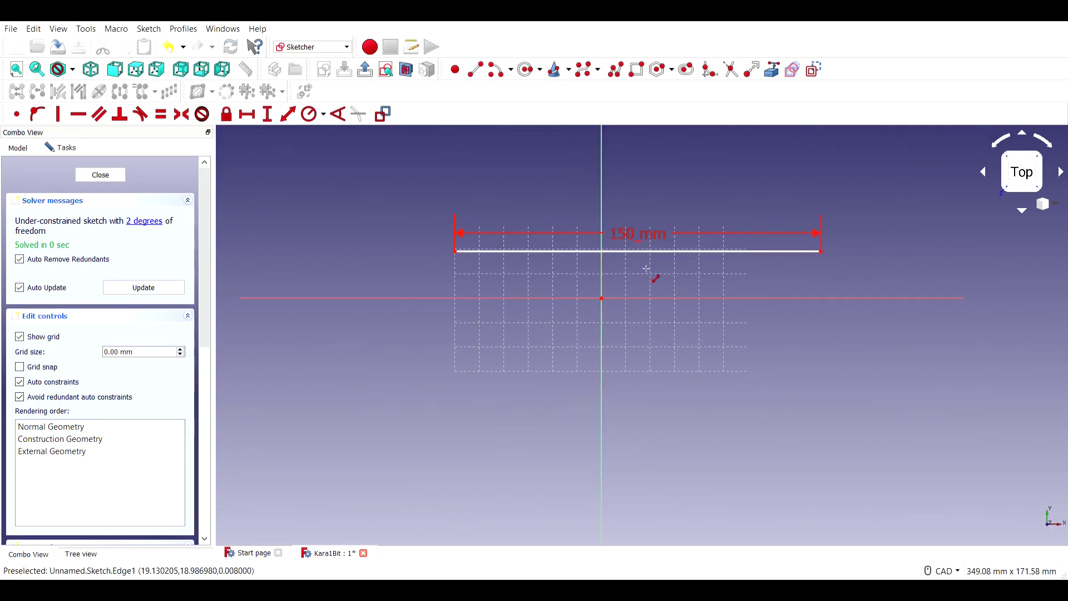
# Centre the 150 mm line on the origin along the horizontal axis as construction geometry and draw an arc above it.
pyautogui.click(602, 298)
pyautogui.rightClick(612, 331)
pyautogui.moveTo(645, 298); pyautogui.dragTo(610, 298)
pyautogui.click(706, 299)
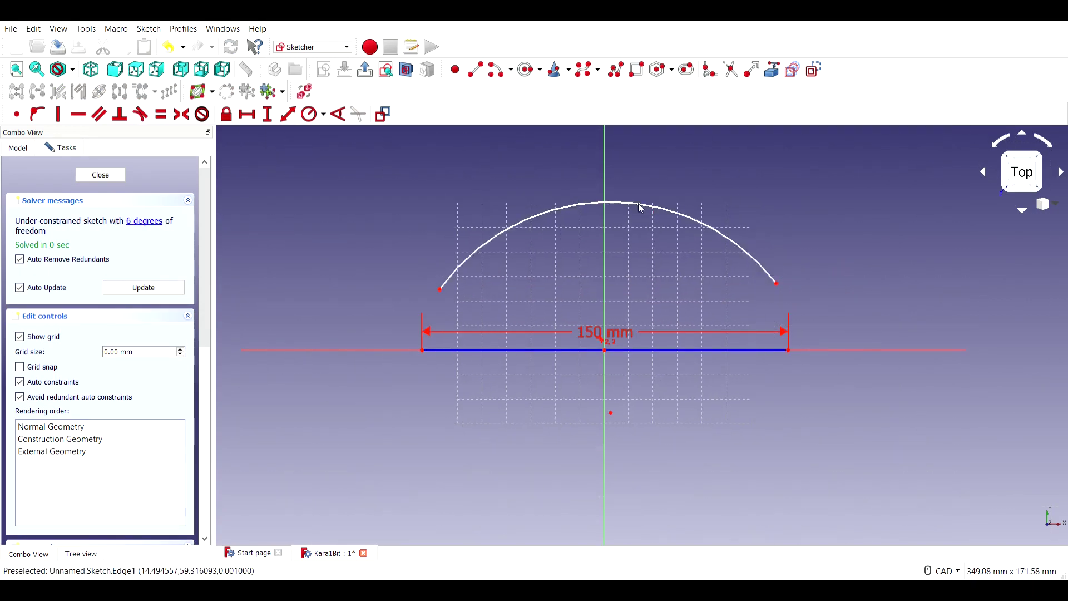
# Join the arc's ends to the ends of the 150 mm line and make the arc construction geometry.
pyautogui.scroll(3, 370, 311)
pyautogui.scroll(-3, 735, 336)
pyautogui.scroll(2, 735, 336)
pyautogui.scroll(-4, 758, 281)
pyautogui.scroll(4, 668, 449)
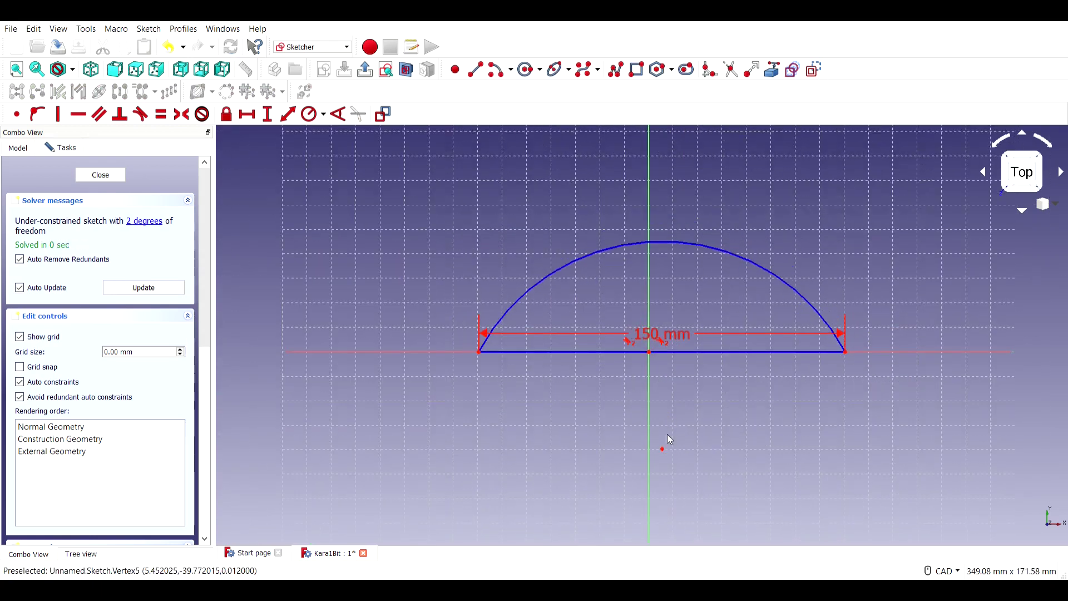
pyautogui.scroll(-2, 439, 289)
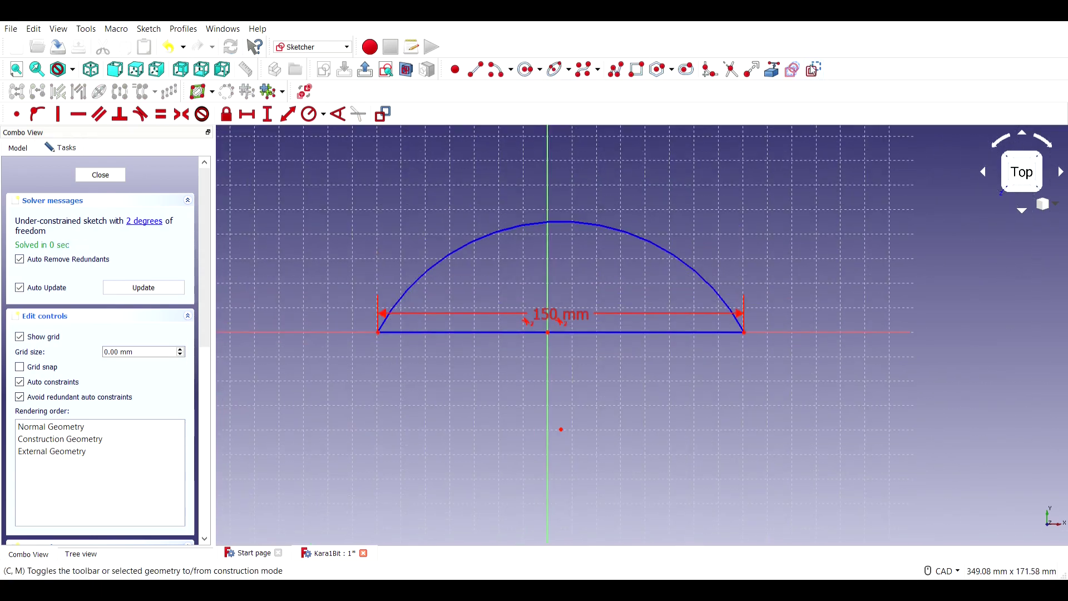
# Draw two concentric circles with radii of 10 mm and 8.5 mm and place them over the construction arc's left part.
pyautogui.moveTo(293, 218); pyautogui.dragTo(371, 230)
pyautogui.moveTo(317, 211); pyautogui.dragTo(387, 376)
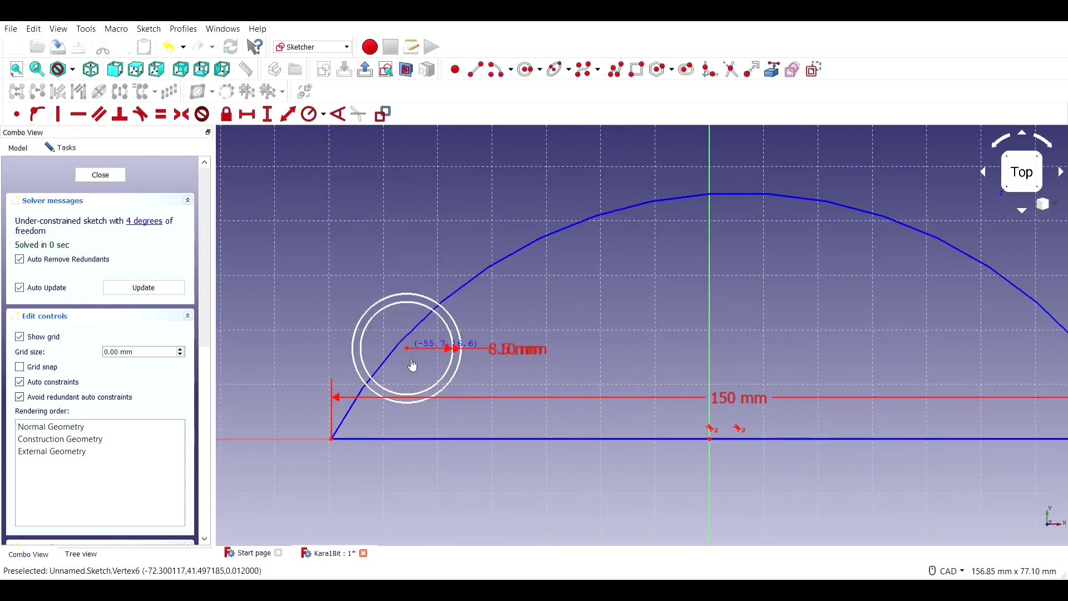
# Draw two handle arcs, one above and one below the construction arc, between the circles and the vertical axis.
pyautogui.scroll(-4, 387, 376)
pyautogui.click(388, 316)
pyautogui.click(525, 272)
pyautogui.click(484, 260)
pyautogui.click(425, 361)
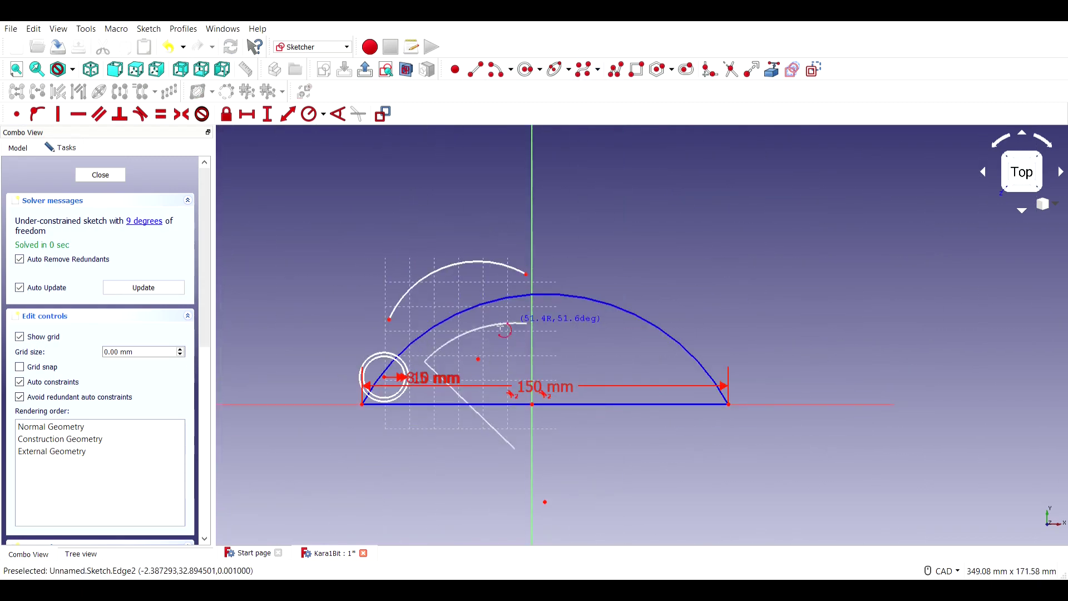
pyautogui.click(526, 324)
pyautogui.click(478, 318)
pyautogui.scroll(4, 418, 400)
pyautogui.moveTo(492, 281); pyautogui.dragTo(494, 296)
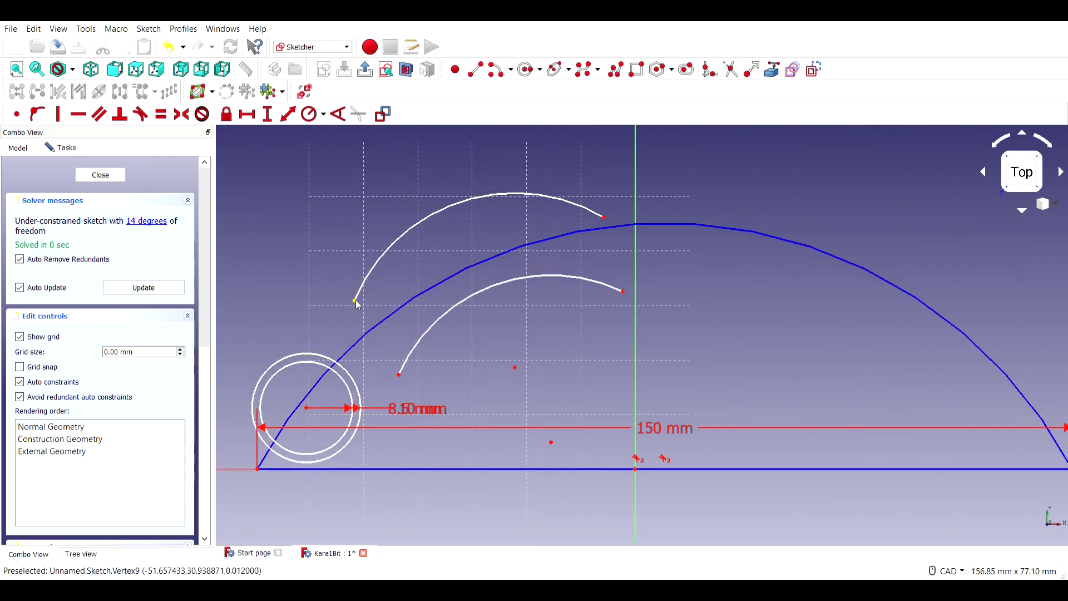
# Constrain the left ends of both handle arcs onto the 10 mm circle and adjust the arcs' curvature.
pyautogui.click(36, 114)
pyautogui.click(354, 301)
pyautogui.click(340, 364)
pyautogui.click(399, 374)
pyautogui.click(370, 359)
pyautogui.rightClick(333, 347)
pyautogui.moveTo(331, 301); pyautogui.dragTo(328, 362)
pyautogui.moveTo(508, 367); pyautogui.dragTo(529, 413)
pyautogui.moveTo(314, 403); pyautogui.dragTo(315, 411)
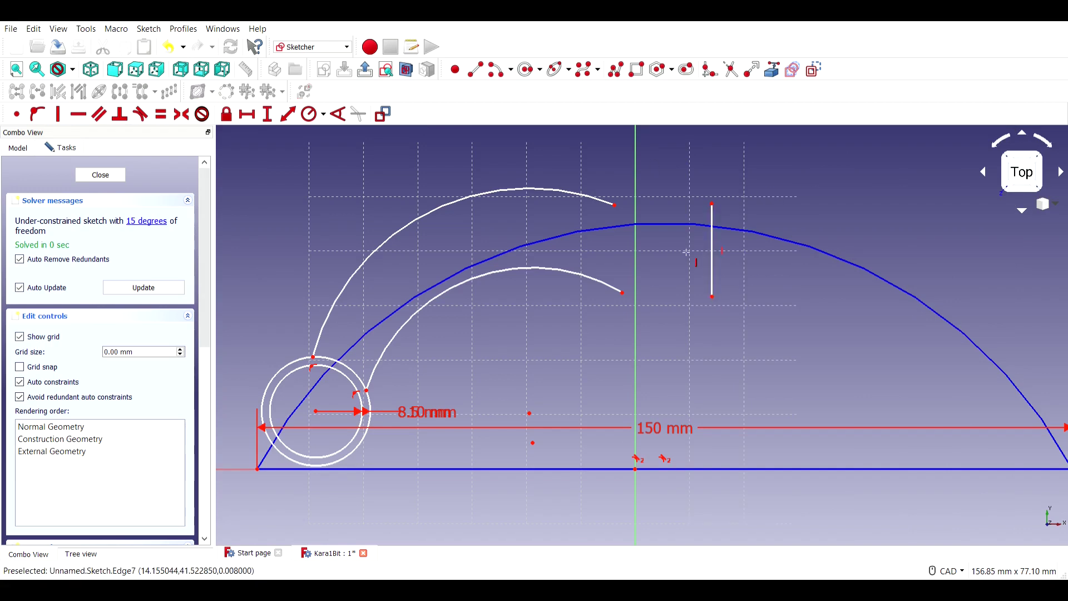
# Close the handle's open end with a vertical construction line joined to the right ends of both handle arcs.
pyautogui.click(614, 253)
pyautogui.press('c')
pyautogui.press('m')
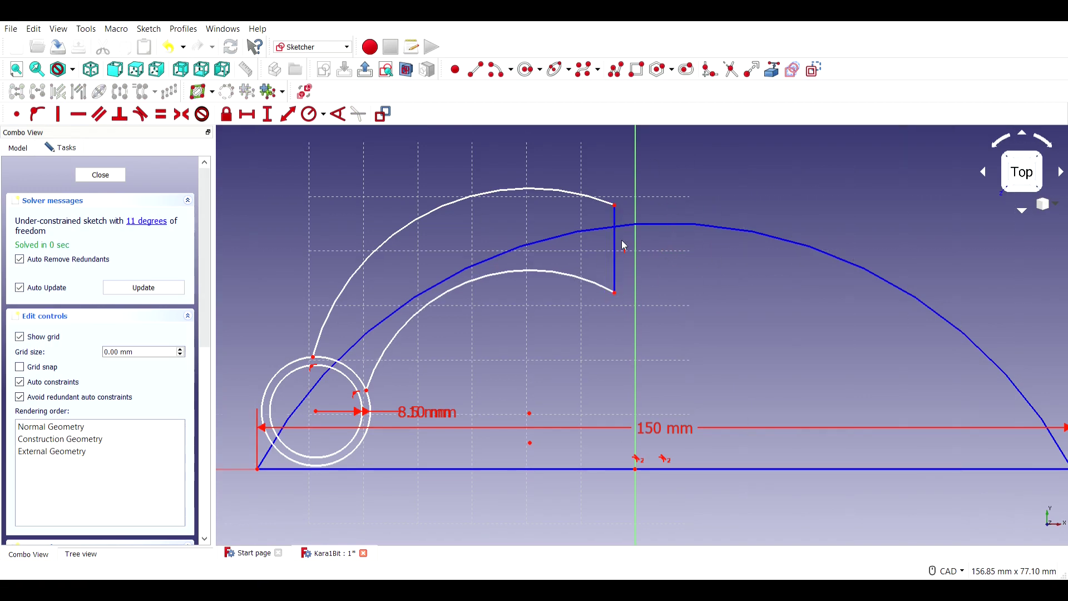
# Move the vertical construction line slightly towards the vertical axis and adjust the centres of the handle arcs.
pyautogui.moveTo(613, 250); pyautogui.dragTo(629, 229)
pyautogui.moveTo(539, 403); pyautogui.dragTo(541, 451)
pyautogui.moveTo(540, 433); pyautogui.dragTo(542, 435)
# Add a taller vertical line beside the handle's end, connected to its corners by two short diagonal lines of equal length.
pyautogui.click(615, 69)
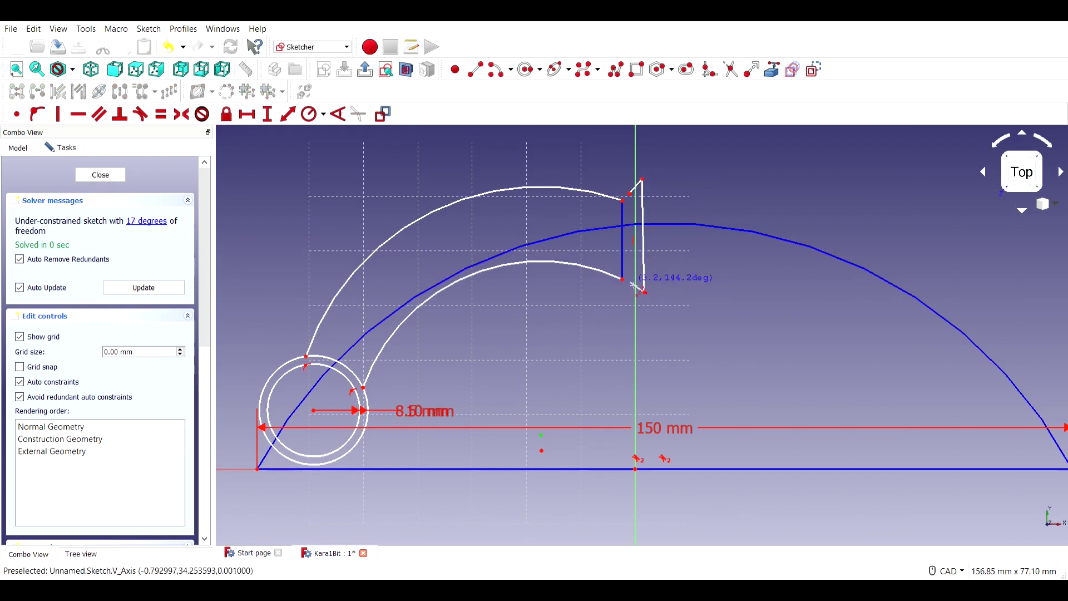
pyautogui.scroll(3, 665, 245)
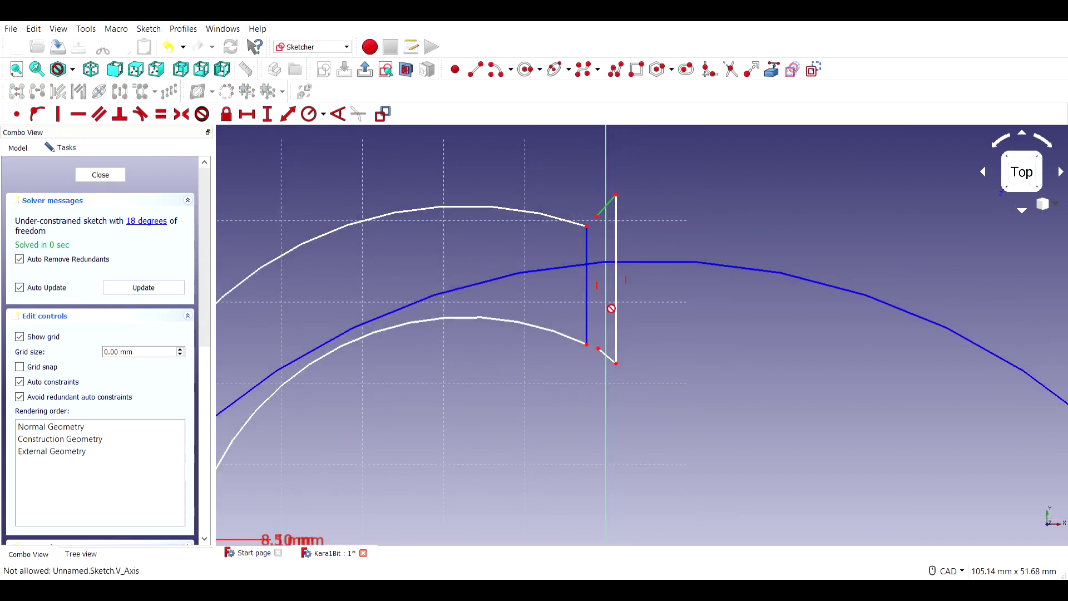
pyautogui.scroll(-2, 625, 298)
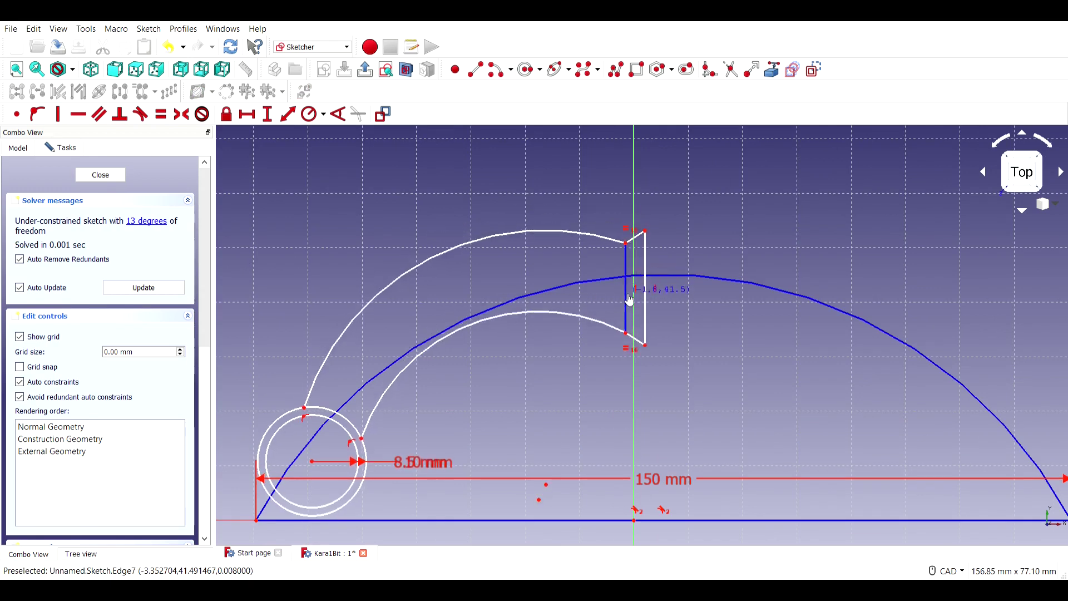
pyautogui.scroll(-2, 633, 289)
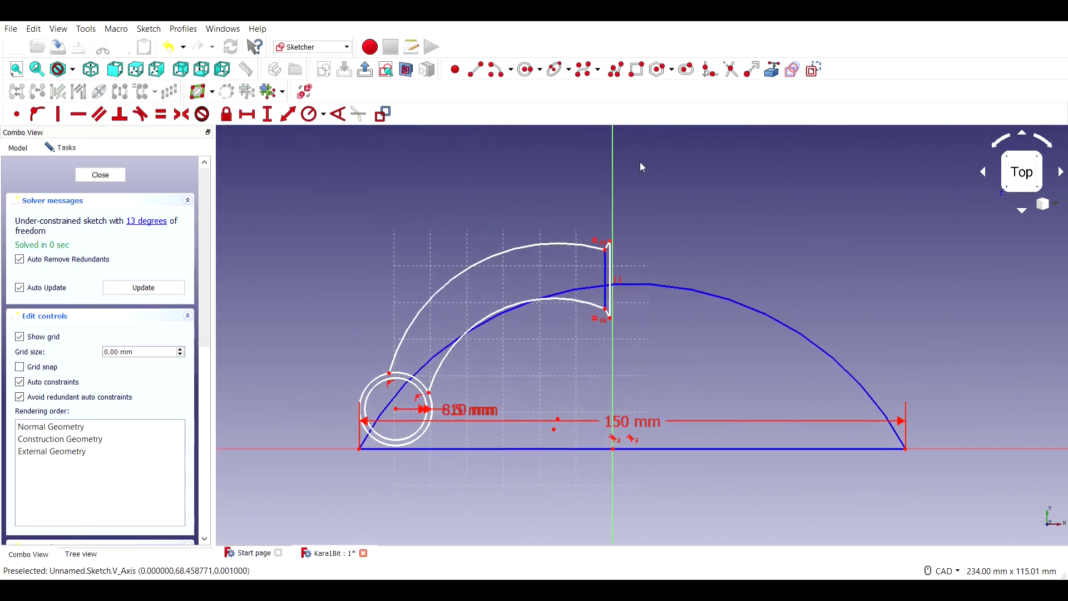
# Draw two blade arcs, one above the other, on the opposite side of the vertical axis from the handle.
pyautogui.click(677, 338)
pyautogui.click(856, 422)
pyautogui.click(793, 343)
pyautogui.moveTo(970, 341); pyautogui.dragTo(920, 305, button='middle')
pyautogui.scroll(4, 631, 199)
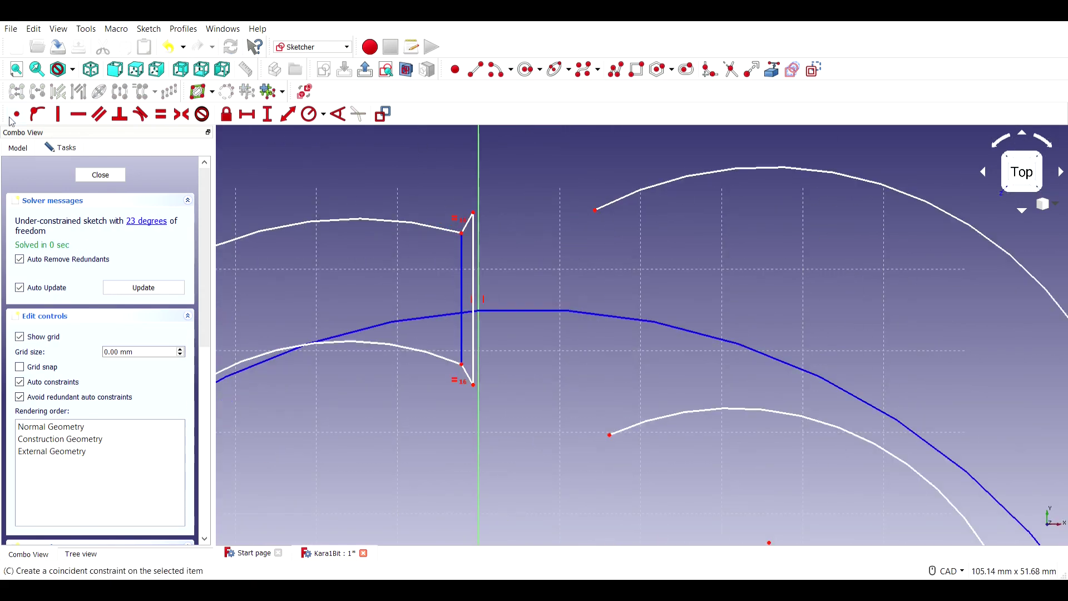
# Join the left ends of the two blade arcs to the ends of the taller vertical line.
pyautogui.click(17, 113)
pyautogui.click(472, 215)
pyautogui.click(599, 208)
pyautogui.scroll(2, 672, 395)
pyautogui.moveTo(603, 314); pyautogui.dragTo(570, 308)
pyautogui.scroll(-4, 695, 389)
# Join the free ends of the blade arcs into a tip and reshape the blade and handle around the construction arc.
pyautogui.moveTo(675, 467); pyautogui.dragTo(677, 461)
pyautogui.scroll(2, 653, 436)
pyautogui.moveTo(689, 472); pyautogui.dragTo(694, 457)
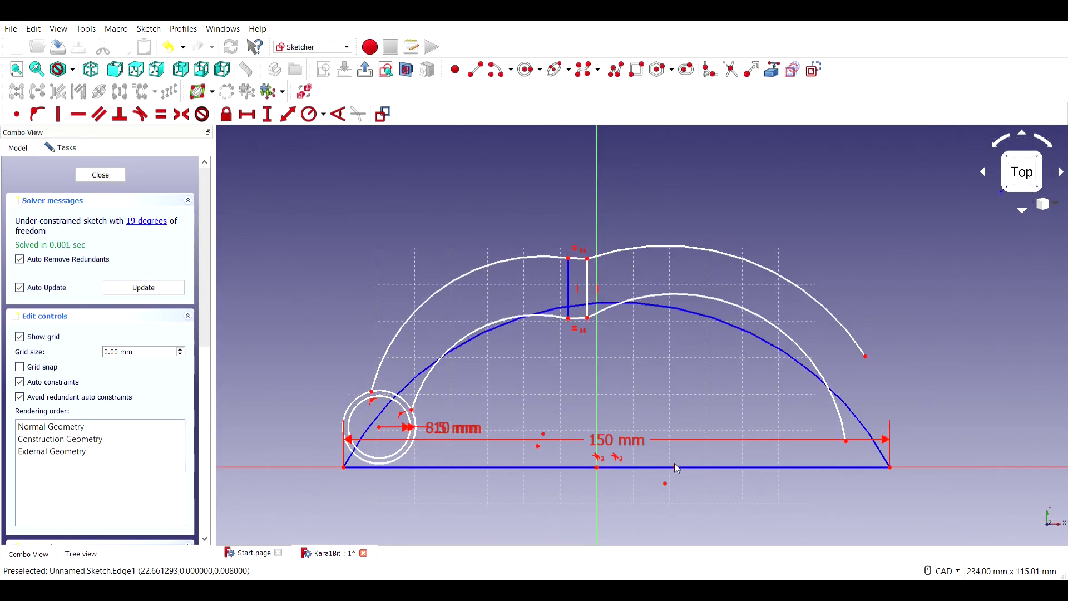
pyautogui.moveTo(594, 246); pyautogui.dragTo(593, 239)
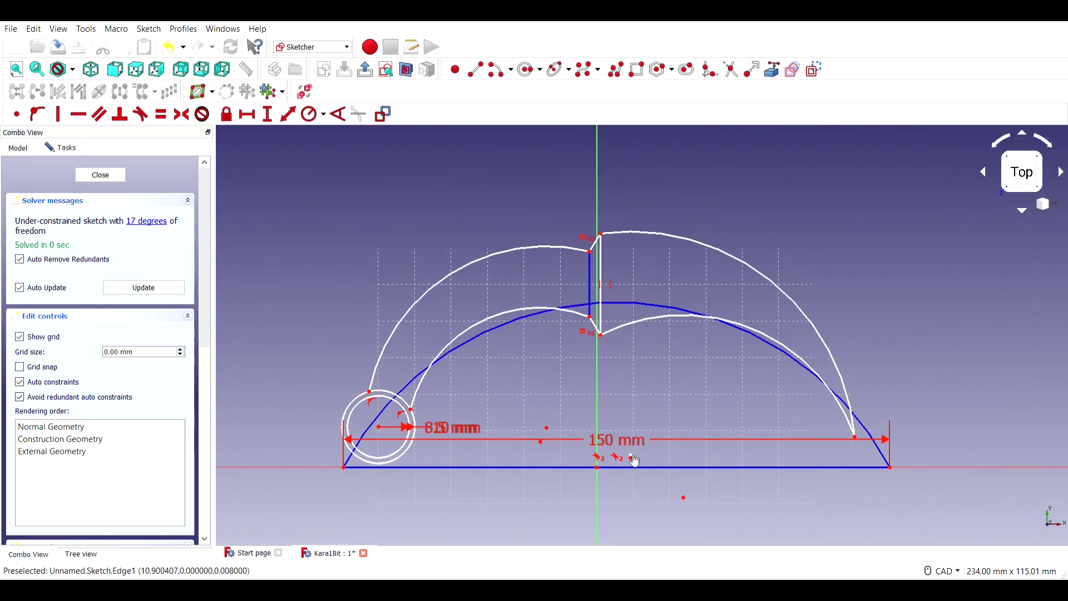
pyautogui.moveTo(589, 278); pyautogui.dragTo(598, 278)
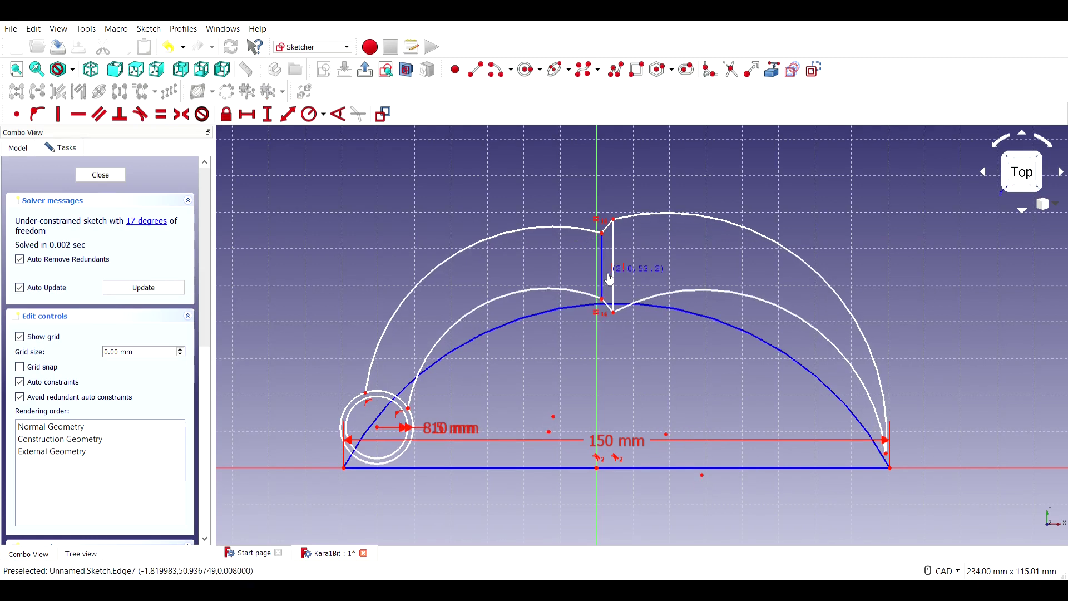
# Detach the handle arcs' ends from the 10 mm circle and convert that circle to construction geometry.
pyautogui.scroll(4, 631, 391)
pyautogui.moveTo(464, 414)
pyautogui.mouseDown(button='middle')
pyautogui.moveTo(556, 365)
pyautogui.moveTo(626, 366)
pyautogui.mouseUp(button='middle')
pyautogui.scroll(-4, 646, 375)
pyautogui.moveTo(694, 349); pyautogui.dragTo(689, 338, button='middle')
pyautogui.scroll(2, 689, 338)
pyautogui.scroll(-8, 135, 446)
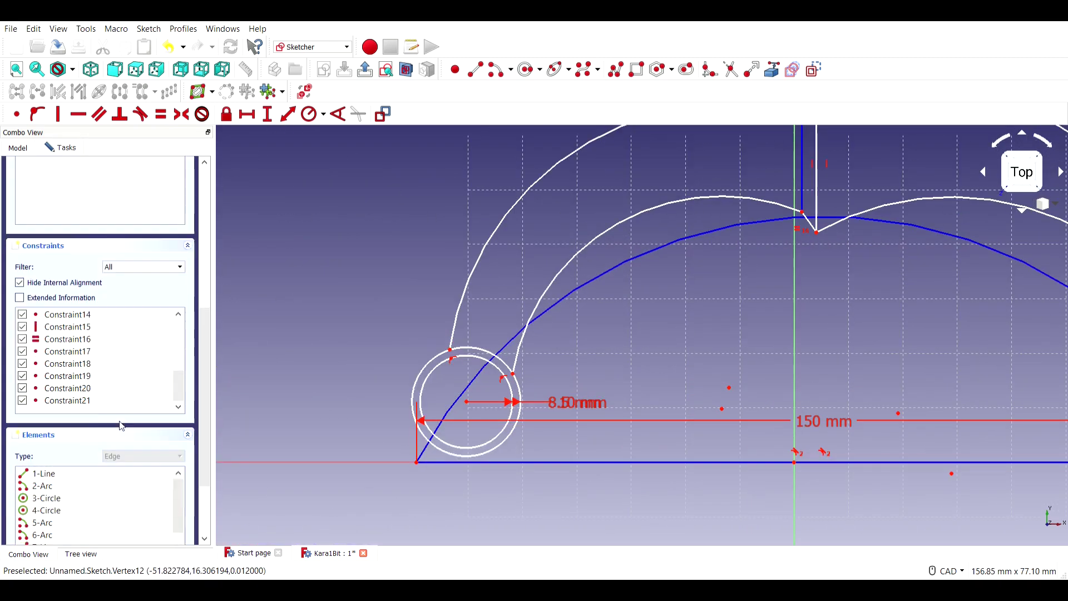
pyautogui.moveTo(450, 349); pyautogui.dragTo(440, 333)
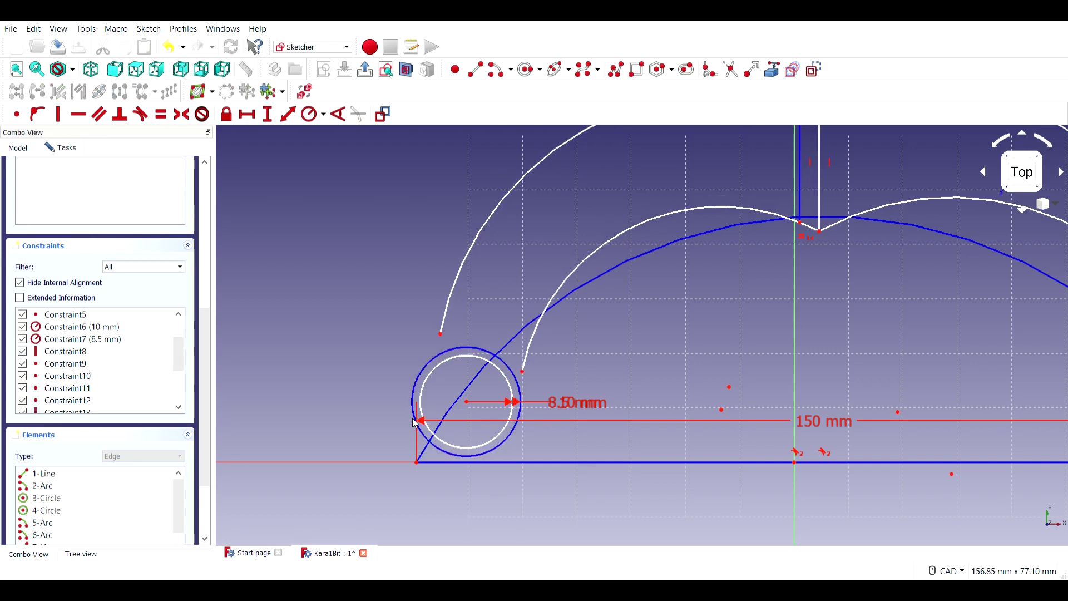
# Constrain both handle arcs' ends onto the 10 mm construction circle again and adjust the circle's position.
pyautogui.click(523, 372)
pyautogui.click(514, 374)
pyautogui.moveTo(463, 393); pyautogui.dragTo(503, 420)
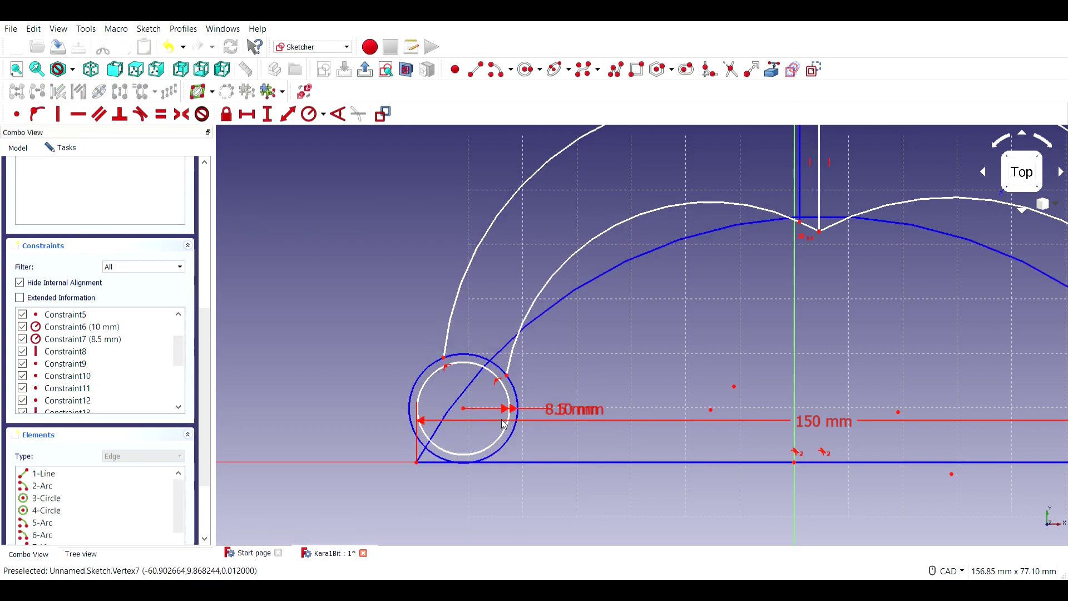
# Delete the inner 8.5 mm circle and draw an upper arc connecting the ends of the two handle arcs.
pyautogui.press('Delete')
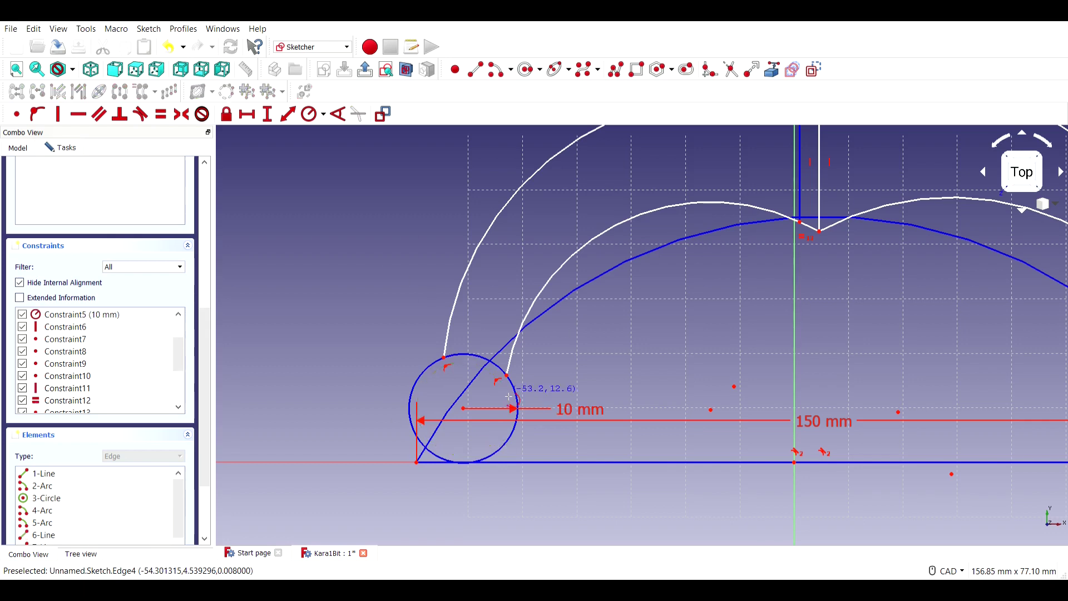
pyautogui.scroll(6, 648, 341)
pyautogui.scroll(-4, 647, 341)
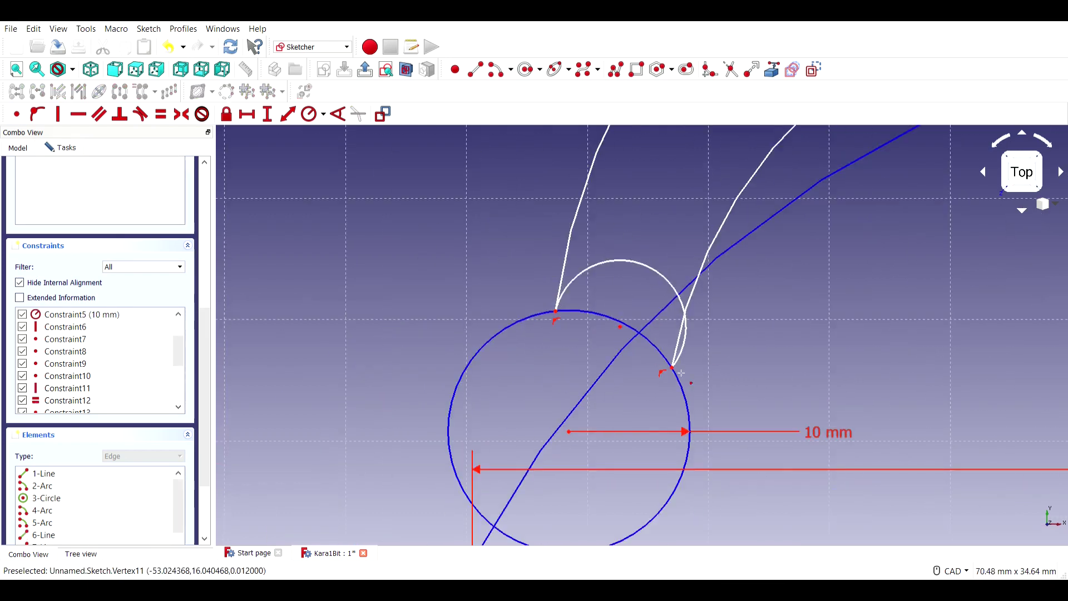
pyautogui.scroll(-5, 623, 387)
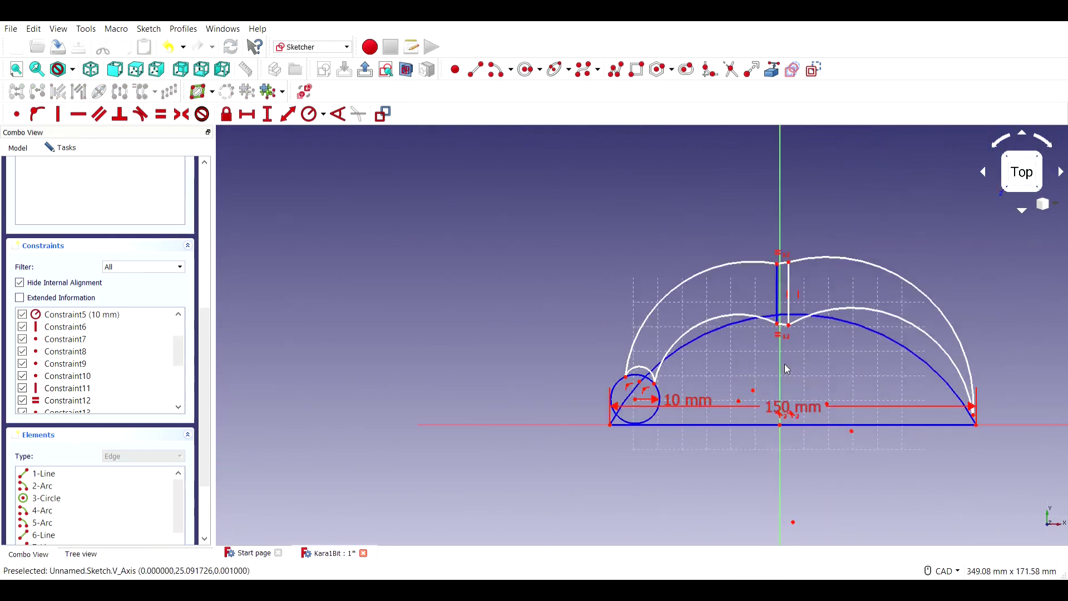
pyautogui.scroll(6, 447, 389)
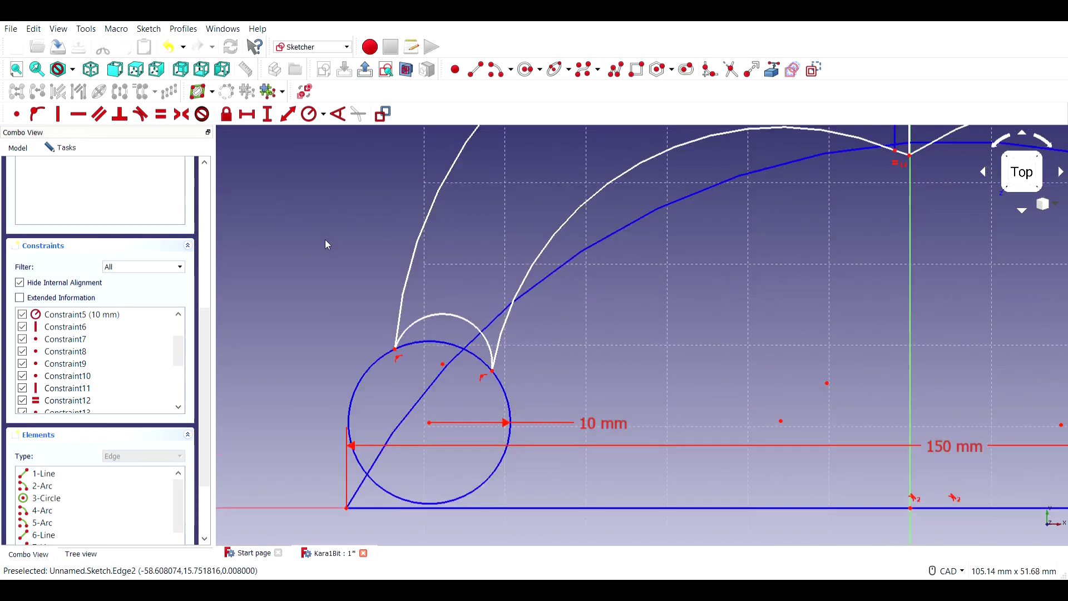
# Draw a lower arc and join its ends to the handle arcs' ends to complete the finger hole.
pyautogui.scroll(4, 448, 368)
pyautogui.scroll(-1, 520, 405)
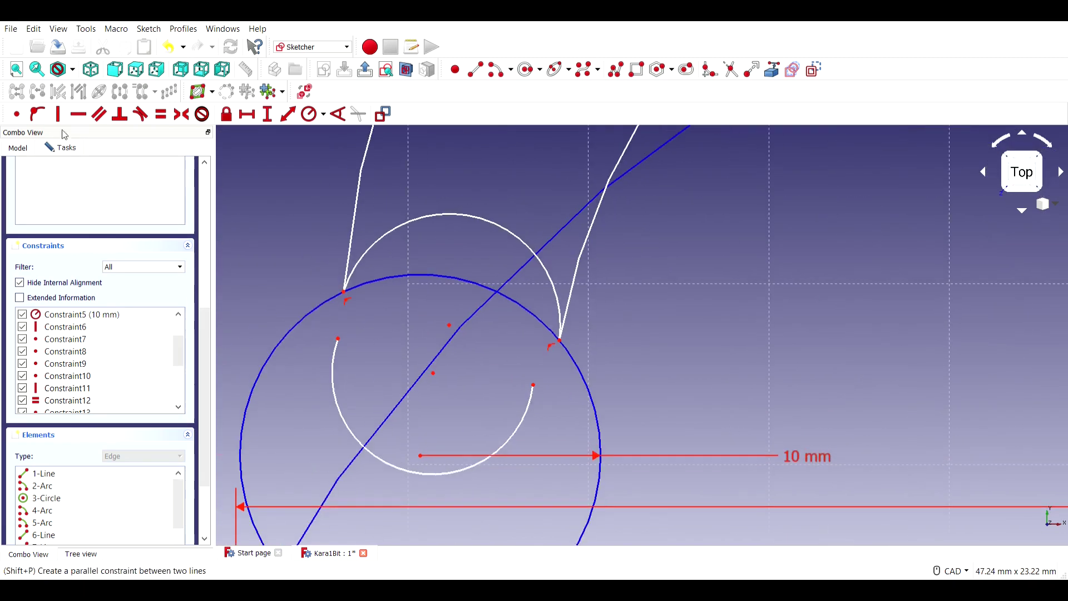
pyautogui.scroll(-5, 538, 392)
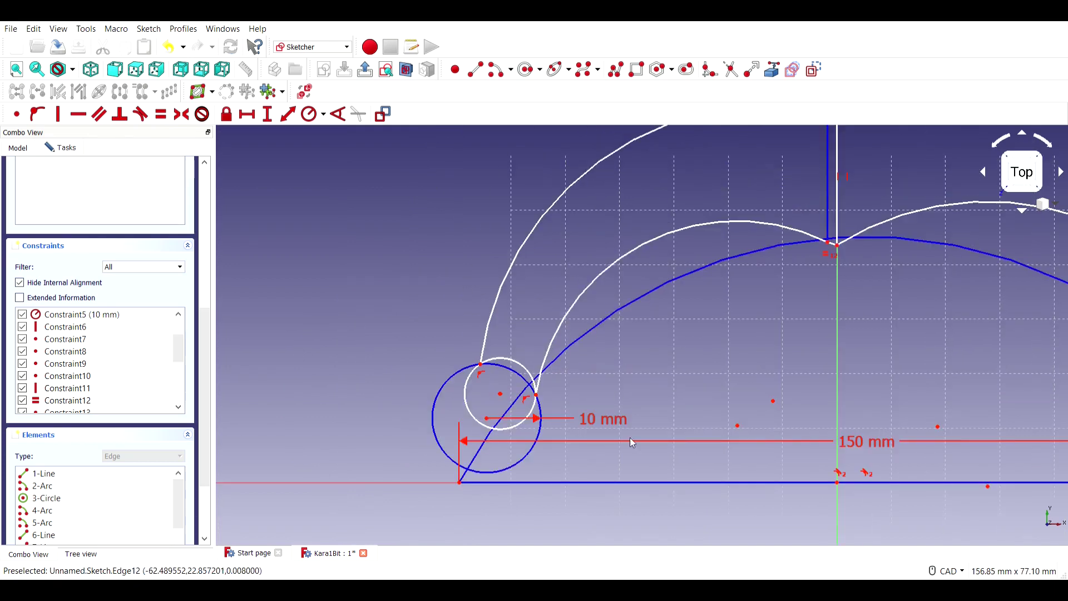
# Draw a circle beside the handle and set its radius to 8 mm.
pyautogui.scroll(1, 341, 346)
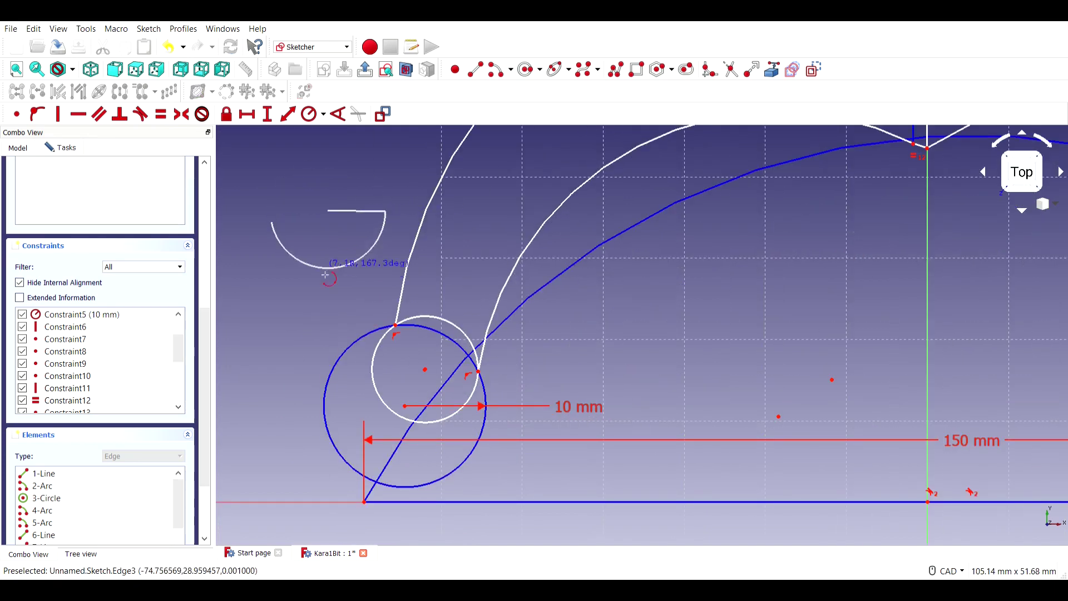
pyautogui.click(330, 203)
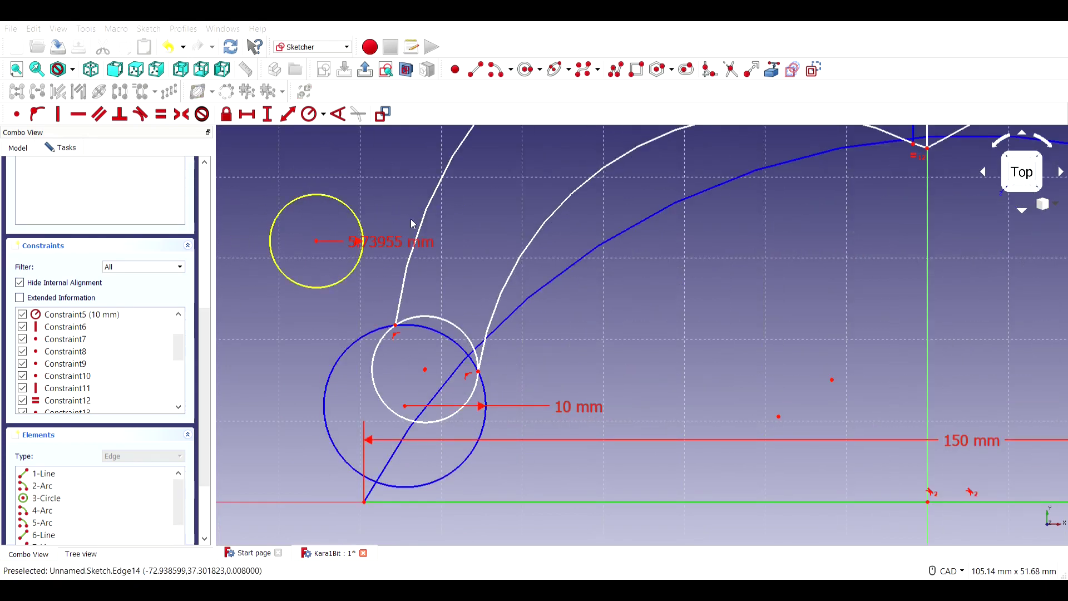
pyautogui.scroll(-5, 107, 378)
pyautogui.doubleClick(107, 368)
pyautogui.write('8')
pyautogui.click(549, 322)
# Move the 8 mm circle onto the finger hole's centre and return to editing the sketch in the Sketcher workbench.
pyautogui.moveTo(308, 232); pyautogui.dragTo(425, 369)
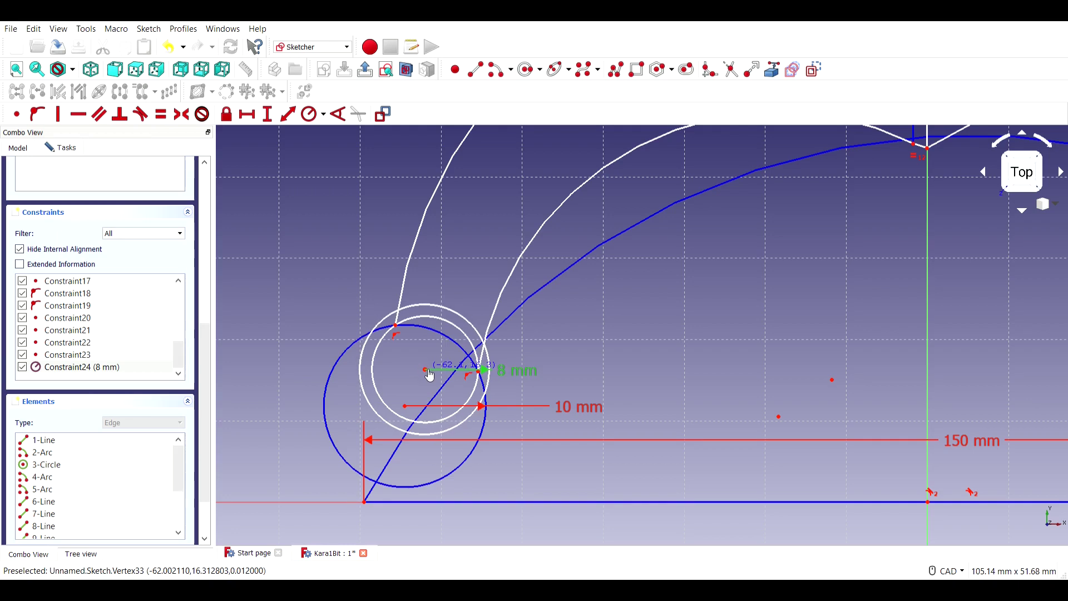
pyautogui.moveTo(524, 322); pyautogui.dragTo(499, 345, button='middle')
pyautogui.click(345, 46)
pyautogui.click(372, 323)
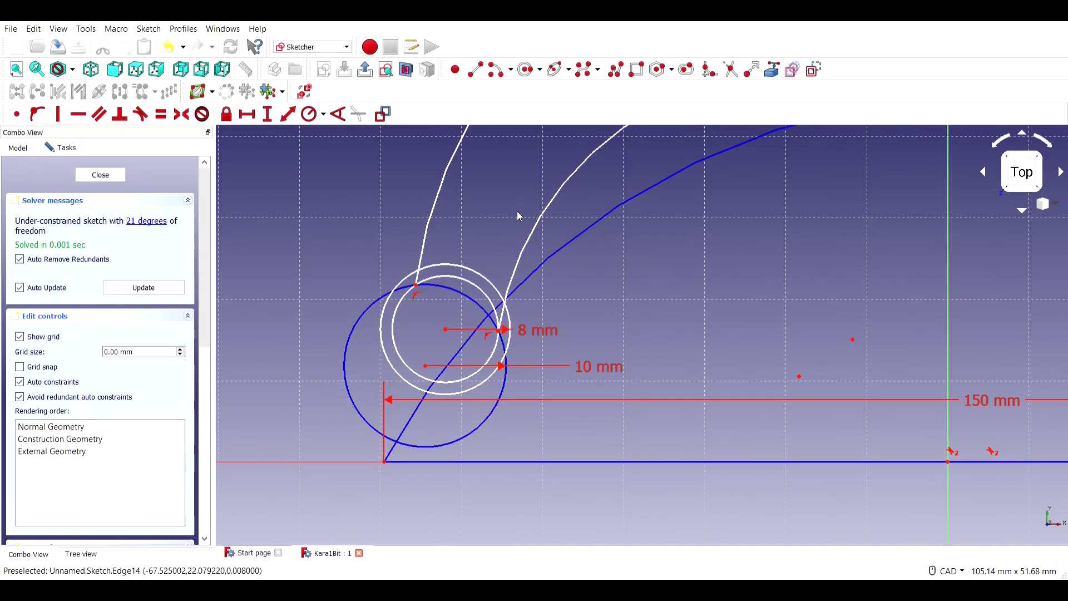
# Remove the 8 mm radius dimension from the finger ring.
pyautogui.scroll(4, 413, 280)
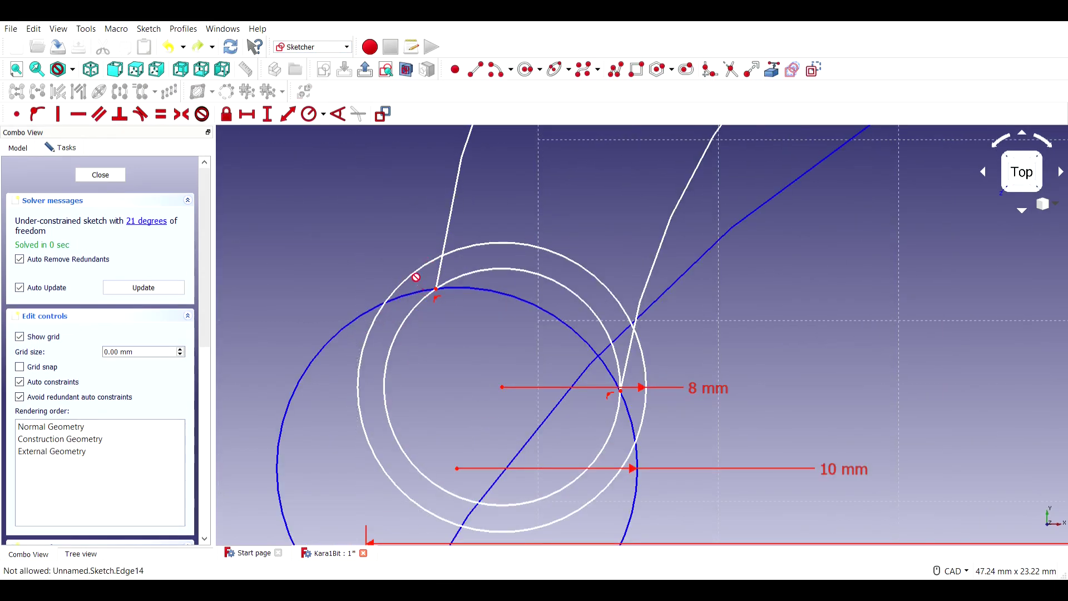
pyautogui.scroll(-4, 510, 346)
pyautogui.press('Escape')
pyautogui.click(546, 420)
pyautogui.press('Delete')
# Form the ring's outer outline as a lower arc and join its ends to the ends of both handle arcs.
pyautogui.press('c')
pyautogui.click(571, 374)
pyautogui.click(461, 414)
pyautogui.scroll(4, 514, 382)
pyautogui.press('Escape')
pyautogui.click(406, 234)
pyautogui.click(433, 245)
pyautogui.press('c')
pyautogui.click(615, 351)
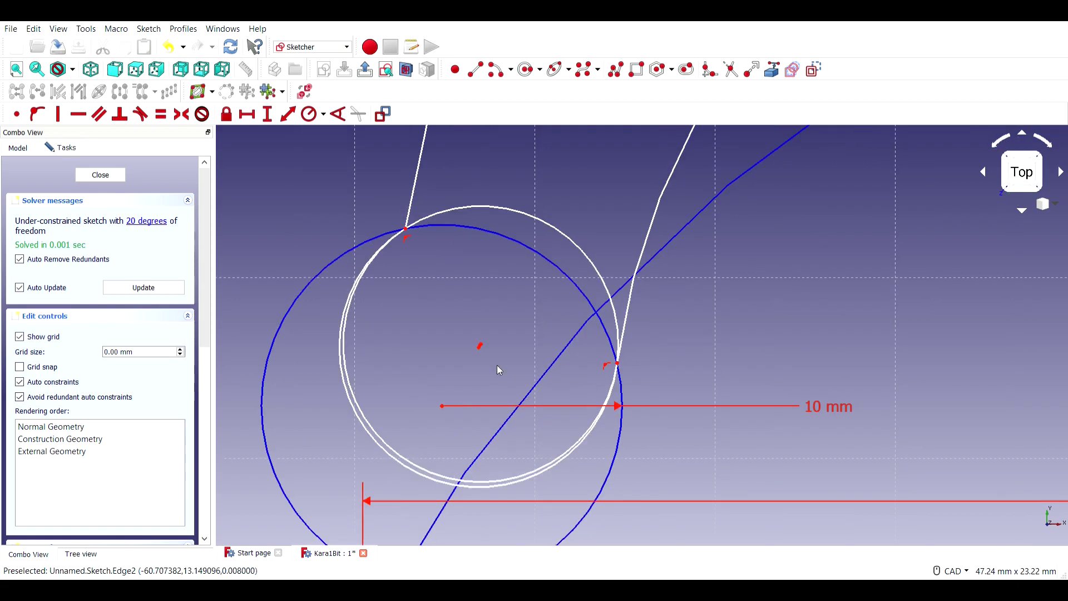
# Fillet the corner where the upper handle arc meets the ring's outer arc.
pyautogui.scroll(-4, 476, 398)
pyautogui.scroll(3, 441, 271)
pyautogui.click(431, 259)
pyautogui.press('Escape')
pyautogui.scroll(2, 562, 396)
pyautogui.moveTo(608, 379); pyautogui.dragTo(601, 354, button='middle')
pyautogui.scroll(-2, 577, 328)
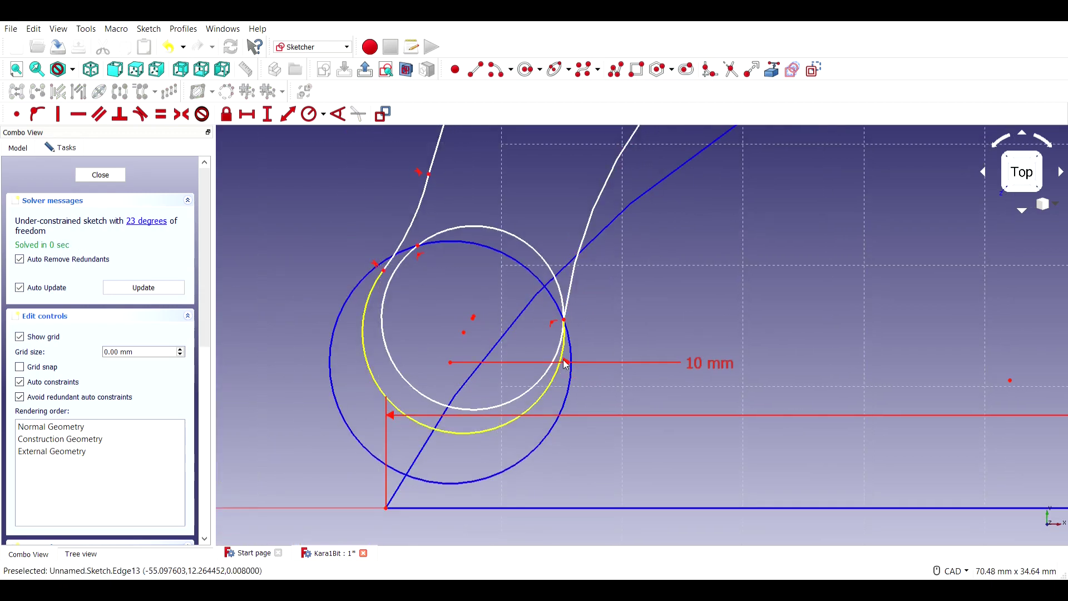
# Move the centre of the ring's inner lower arc slightly downward so its clearance to the outer arc is more even.
pyautogui.scroll(3, 565, 365)
pyautogui.scroll(-3, 556, 359)
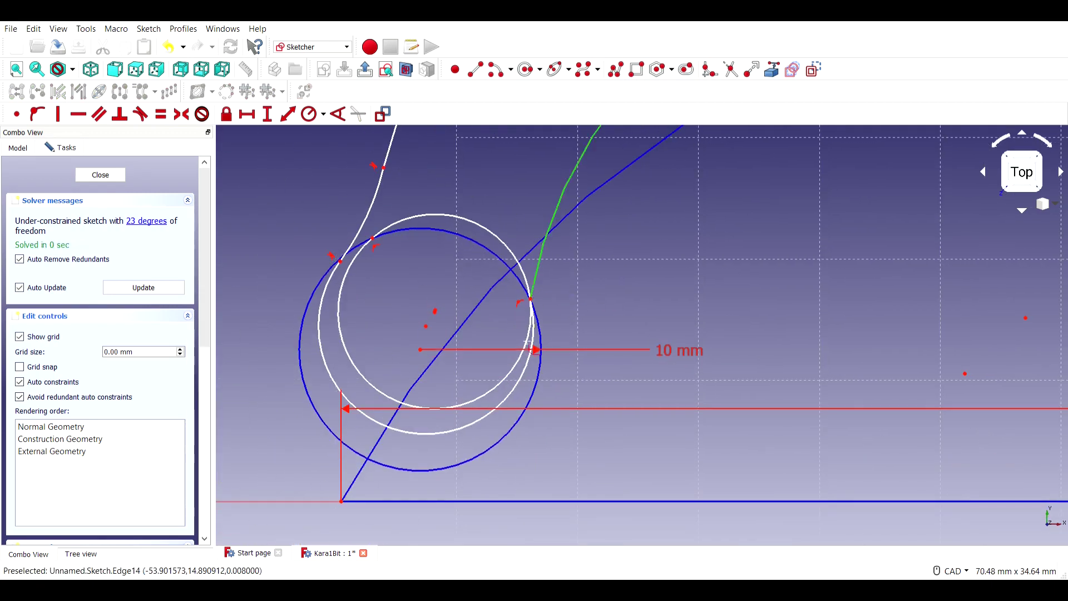
pyautogui.moveTo(543, 311)
pyautogui.mouseDown(button='middle')
pyautogui.moveTo(531, 287)
pyautogui.moveTo(546, 317)
pyautogui.mouseUp(button='middle')
pyautogui.moveTo(437, 318)
pyautogui.mouseDown()
pyautogui.moveTo(430, 336)
pyautogui.moveTo(433, 327)
pyautogui.mouseUp()
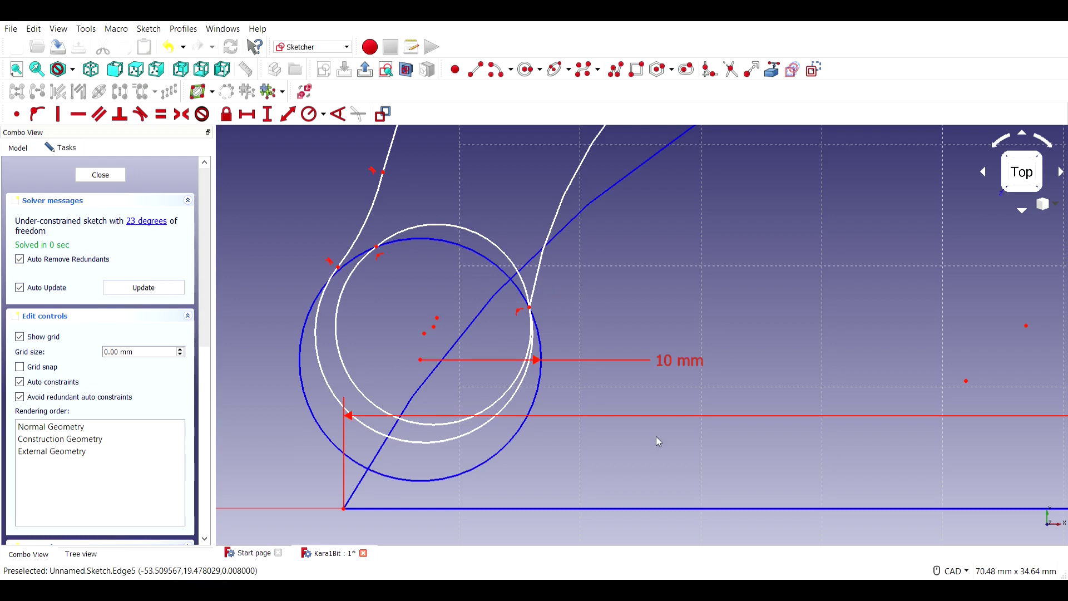
# Undo the last sketch edits and fillet the corner where the lower handle arc meets the ring's outer arc.
pyautogui.hotkey('ctrl', 'z')
pyautogui.hotkey('ctrl', 'z')
pyautogui.press('Escape')
pyautogui.hotkey('ctrl', 'z')
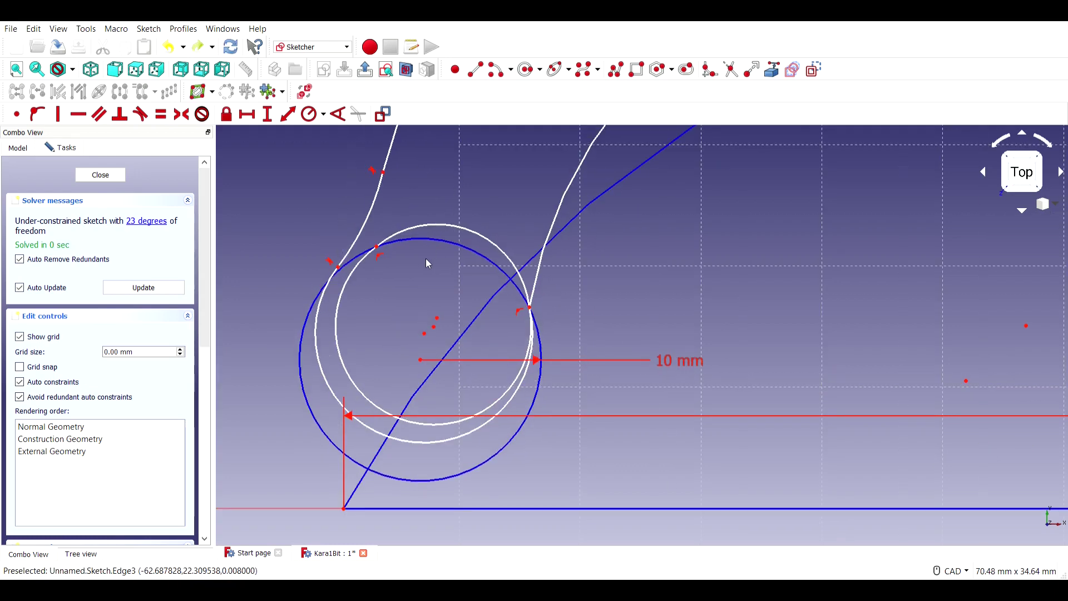
pyautogui.click(530, 307)
pyautogui.rightClick(607, 326)
pyautogui.scroll(-2, 608, 326)
pyautogui.scroll(2, 608, 326)
# Adjust the ring's arc centre and the outline along the blade, and close the sketch.
pyautogui.moveTo(427, 346)
pyautogui.mouseDown()
pyautogui.moveTo(451, 289)
pyautogui.moveTo(431, 328)
pyautogui.mouseUp()
pyautogui.scroll(-6, 431, 329)
pyautogui.press('Escape')
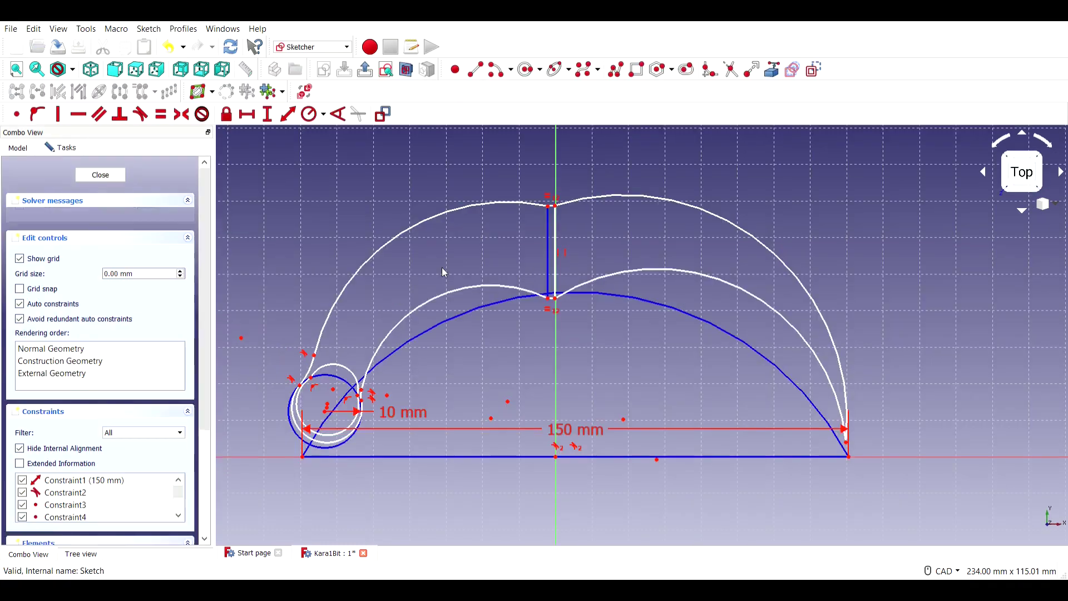
pyautogui.moveTo(569, 188); pyautogui.dragTo(567, 190)
pyautogui.moveTo(779, 311); pyautogui.dragTo(784, 306)
pyautogui.click(125, 175)
# Pad the closed knife profile 3 mm.
pyautogui.moveTo(216, 211); pyautogui.dragTo(508, 365, button='middle')
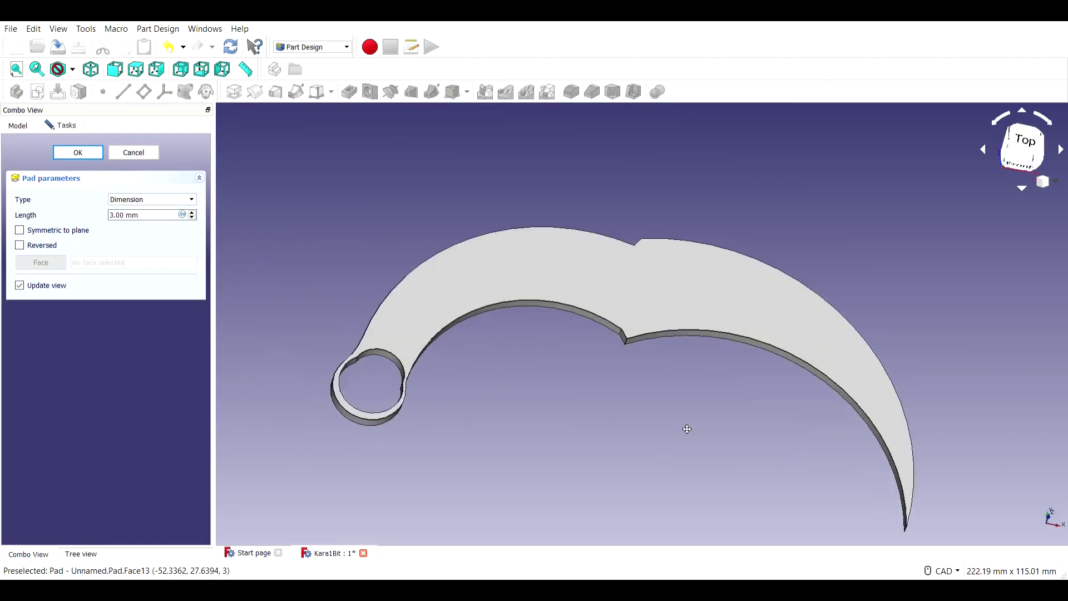
pyautogui.click(78, 152)
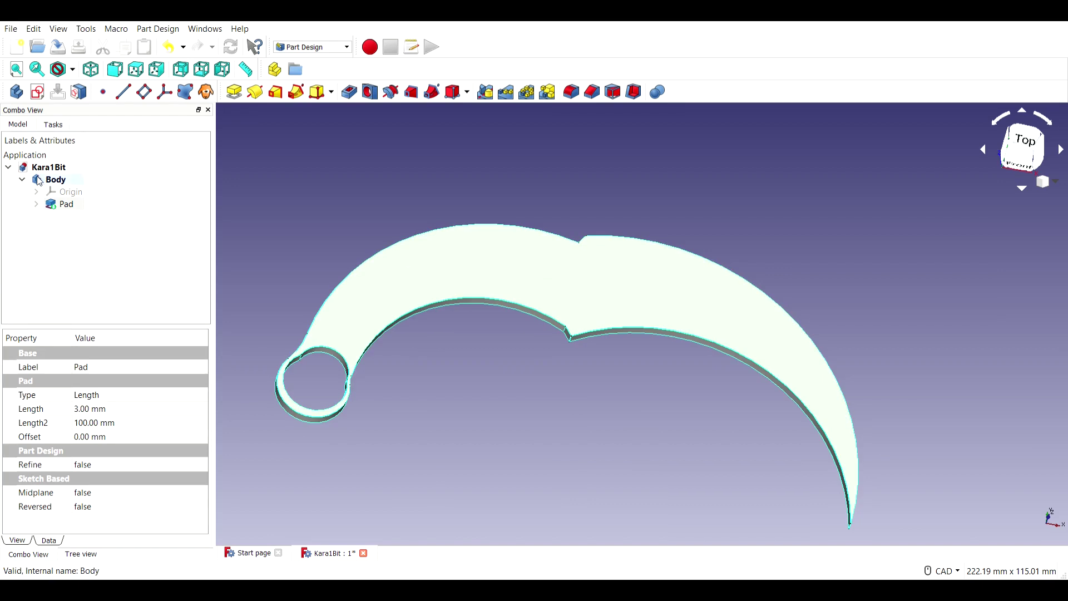
# Undo the pad of the knife profile and pad the same sketch again.
pyautogui.doubleClick(66, 204)
pyautogui.click(138, 151)
pyautogui.click(686, 478)
pyautogui.moveTo(789, 443); pyautogui.dragTo(593, 417, button='middle')
pyautogui.hotkey('ctrl', 'z')
pyautogui.click(234, 92)
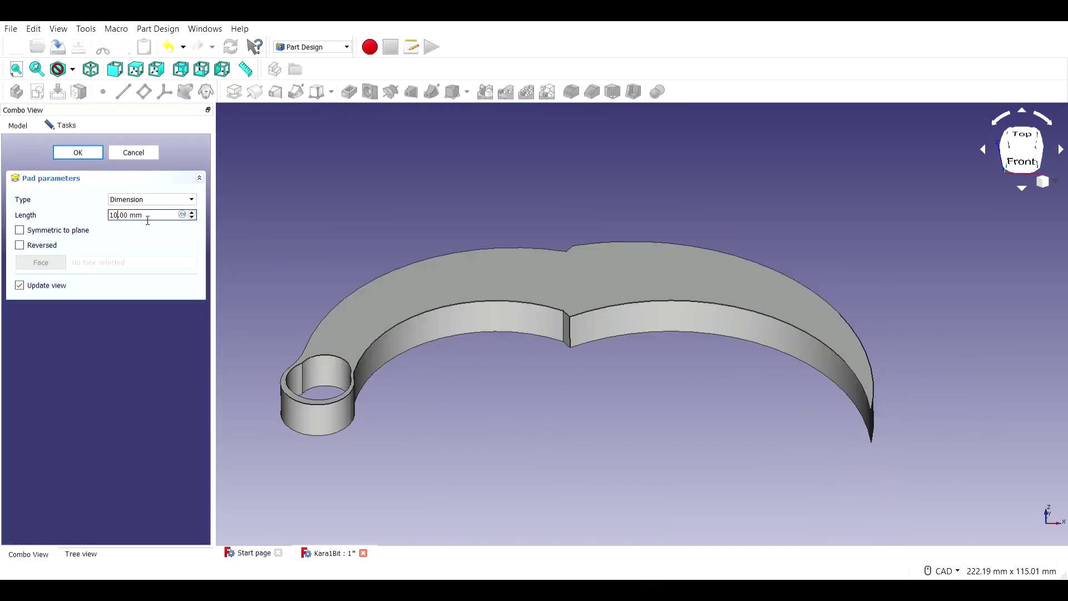
pyautogui.click(78, 150)
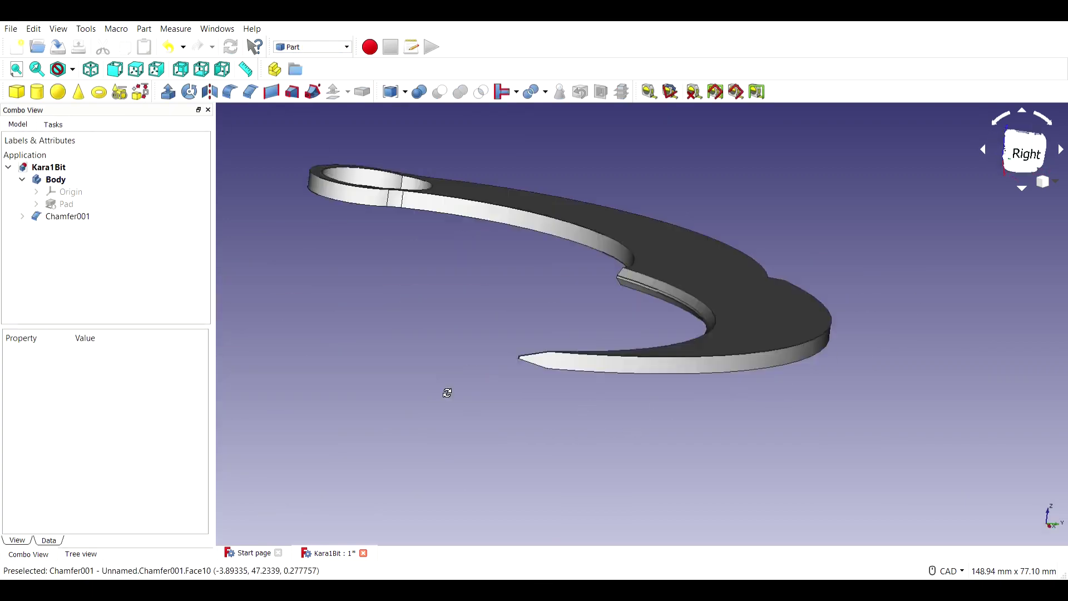
# Round the outer edges of the handle and finger ring on the chamfered body with a constant 1 mm fillet.
pyautogui.moveTo(447, 393); pyautogui.dragTo(777, 284, button='middle')
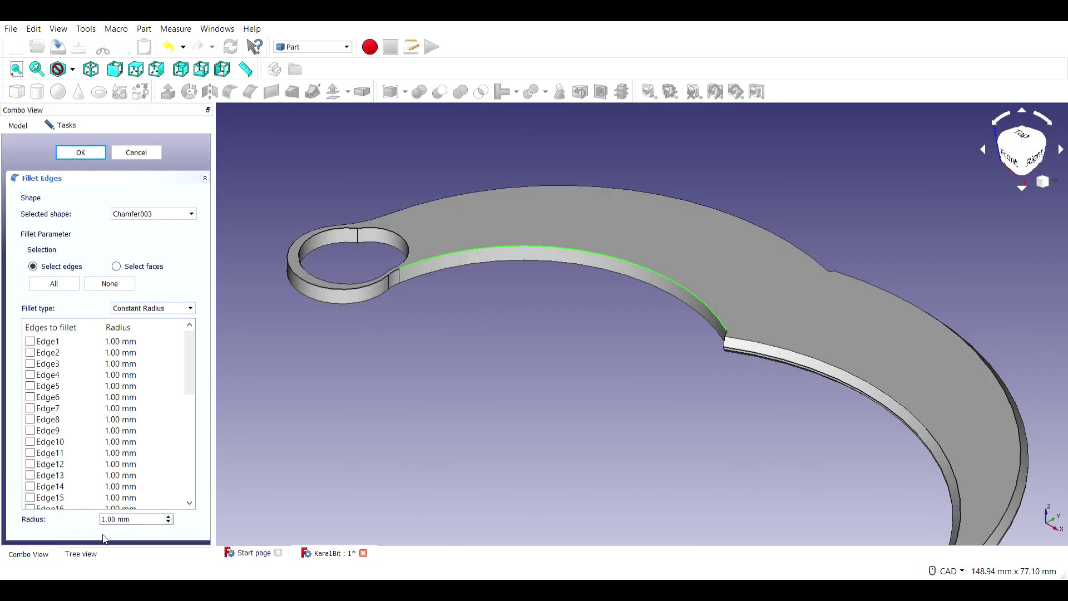
pyautogui.click(82, 153)
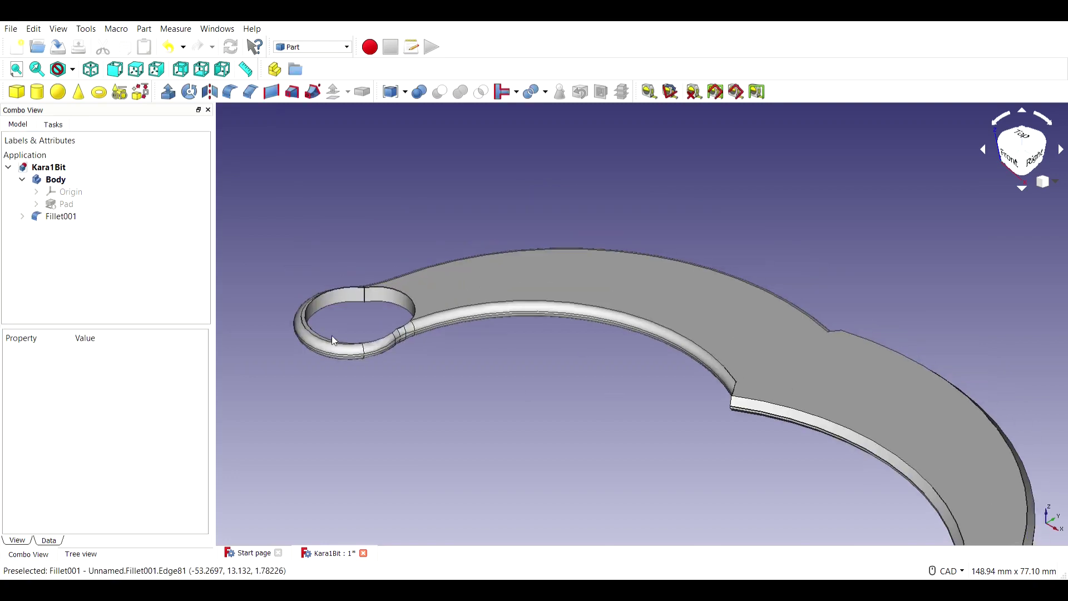
# Create a mesh of the filleted knife with the Netgen mesher at Moderate fineness with surface optimization.
pyautogui.scroll(-2, 598, 403)
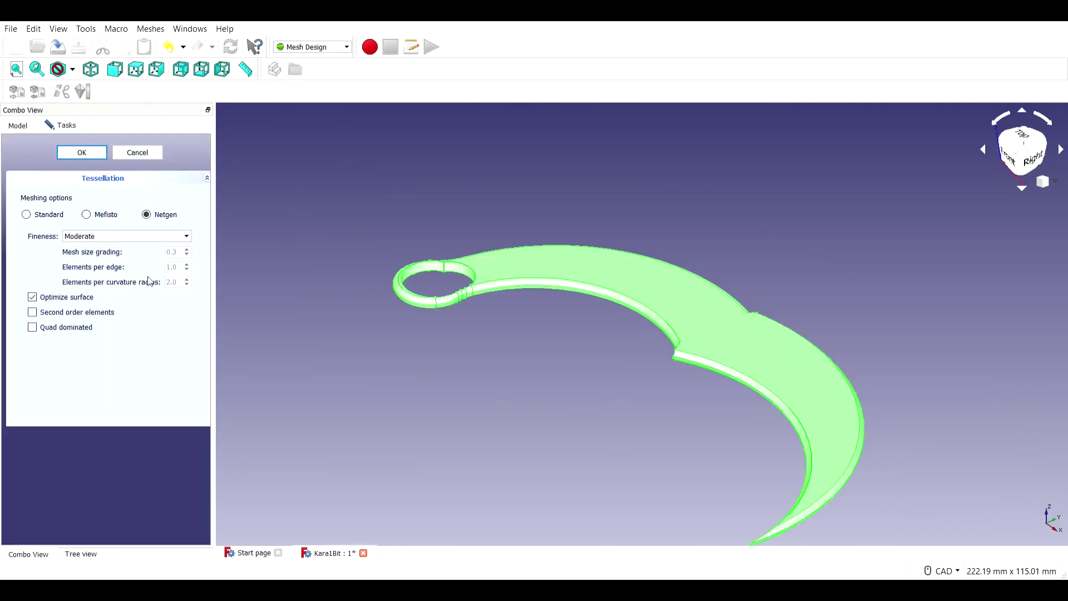
pyautogui.click(72, 150)
# Examine the meshed karambit in the Karambit2.0 document and the separate KaBit mesh from above and from the side.
pyautogui.moveTo(525, 363); pyautogui.dragTo(508, 341, button='middle')
pyautogui.scroll(3, 425, 370)
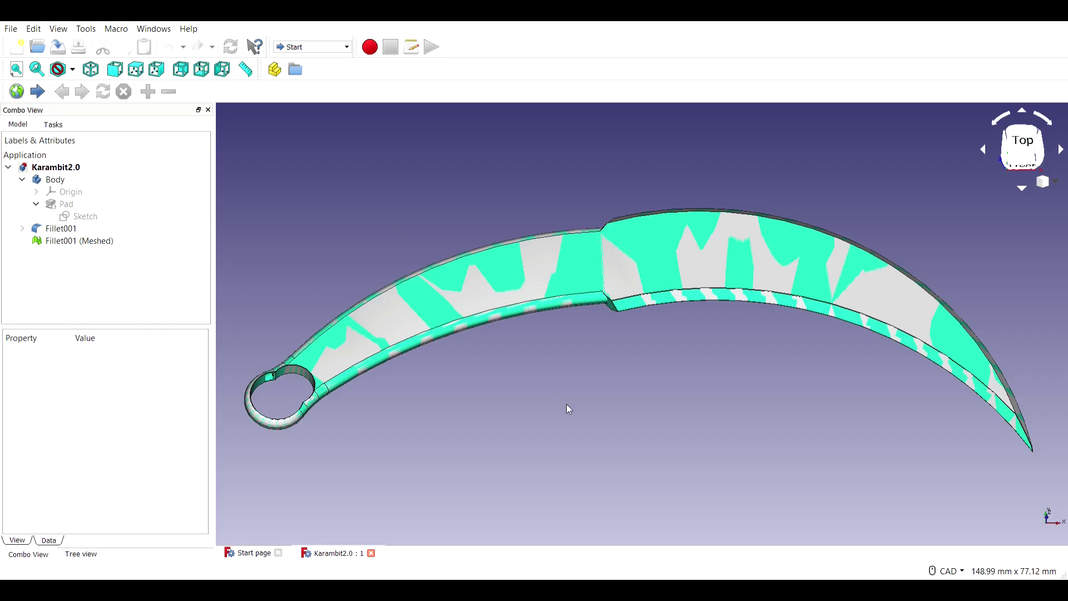
pyautogui.middleClick(485, 206)
pyautogui.moveTo(485, 205); pyautogui.dragTo(346, 115, button='middle')
pyautogui.scroll(-2, 409, 210)
pyautogui.moveTo(550, 338); pyautogui.dragTo(563, 365, button='middle')
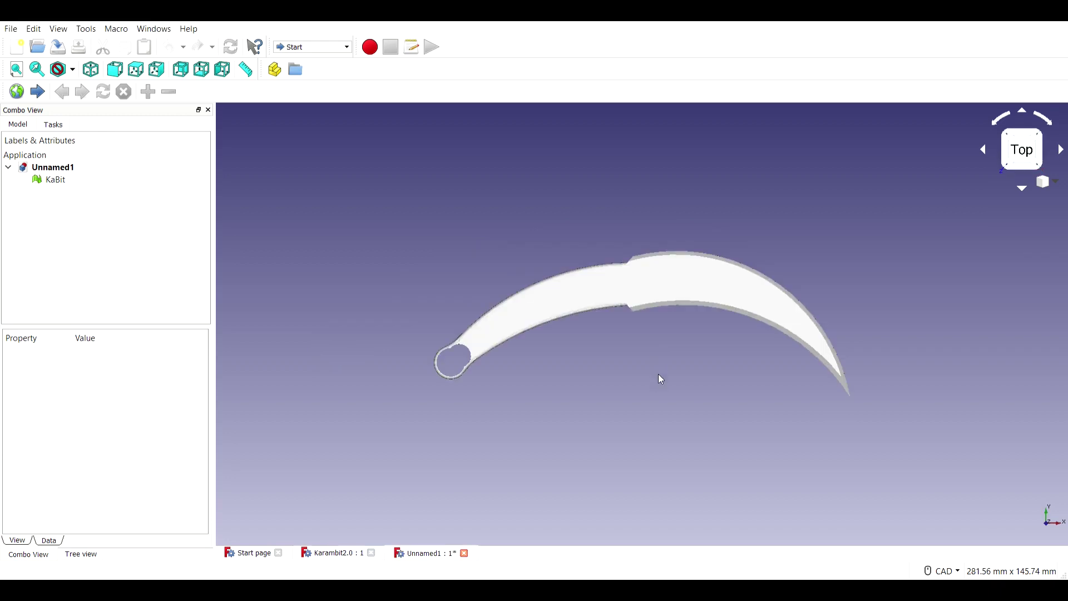
pyautogui.moveTo(682, 364); pyautogui.dragTo(532, 301, button='middle')
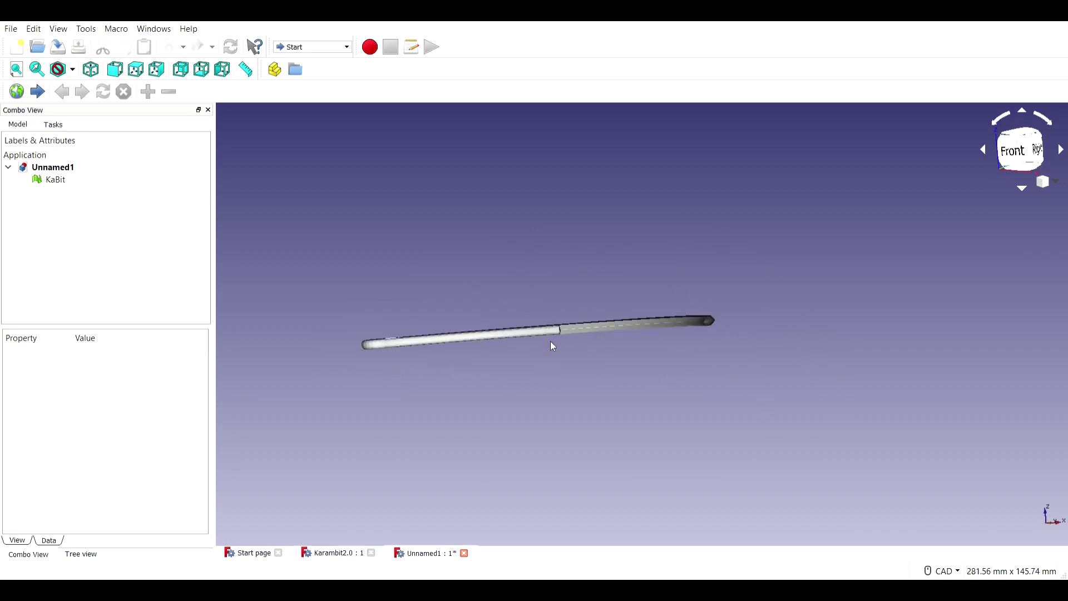
pyautogui.scroll(4, 600, 340)
pyautogui.moveTo(599, 340); pyautogui.dragTo(805, 337, button='middle')
pyautogui.moveTo(634, 302); pyautogui.dragTo(479, 301, button='middle')
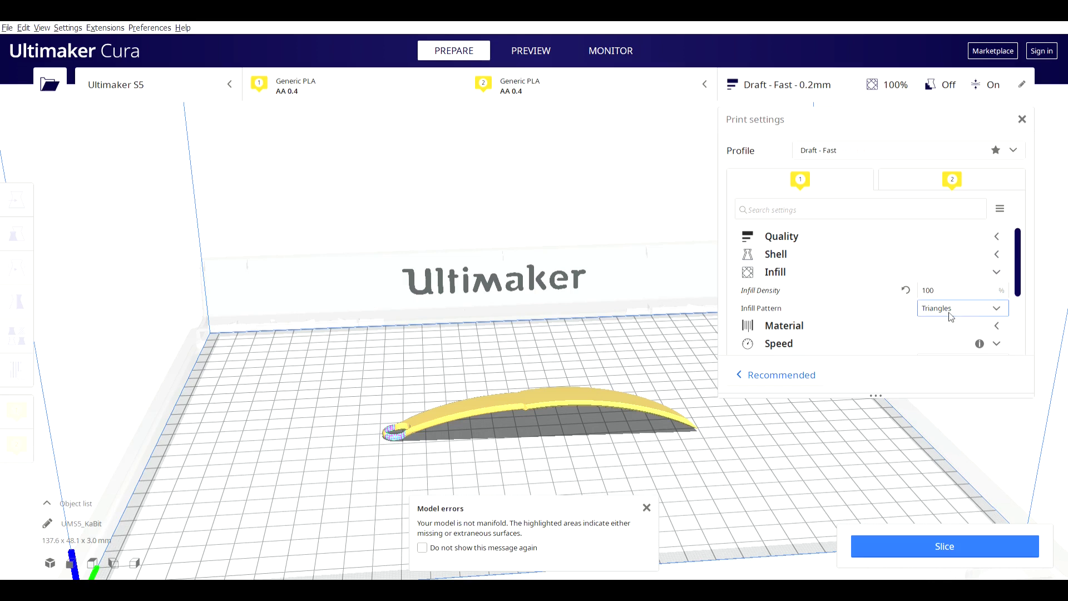
# Switch to Ultimaker Cura, slice the KaBit model with 100% infill on the Draft profile and preview its print layers.
pyautogui.scroll(-5, 890, 289)
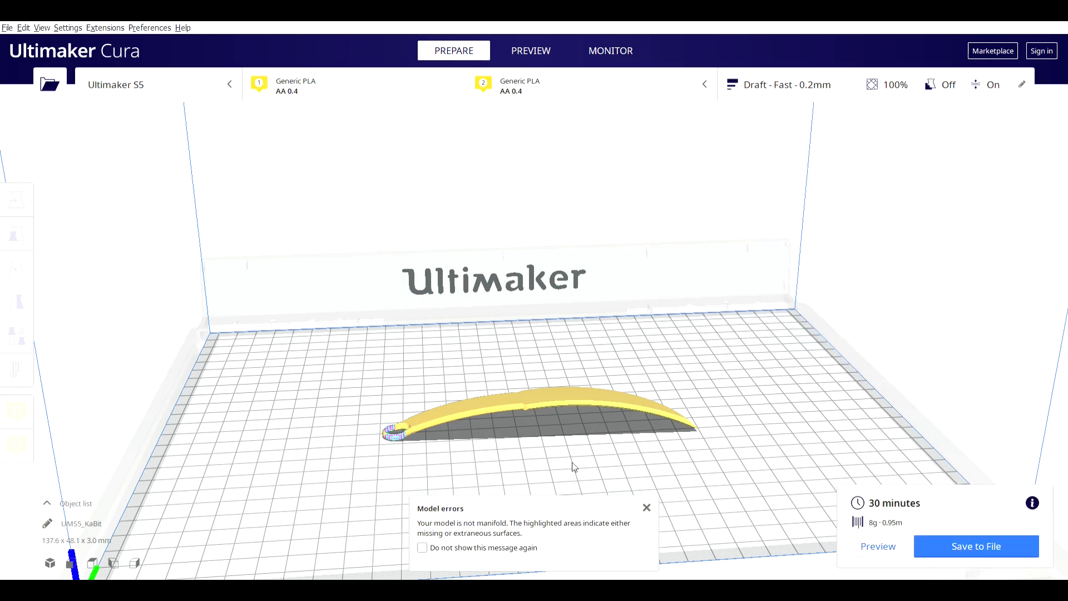
pyautogui.click(876, 546)
pyautogui.click(349, 566)
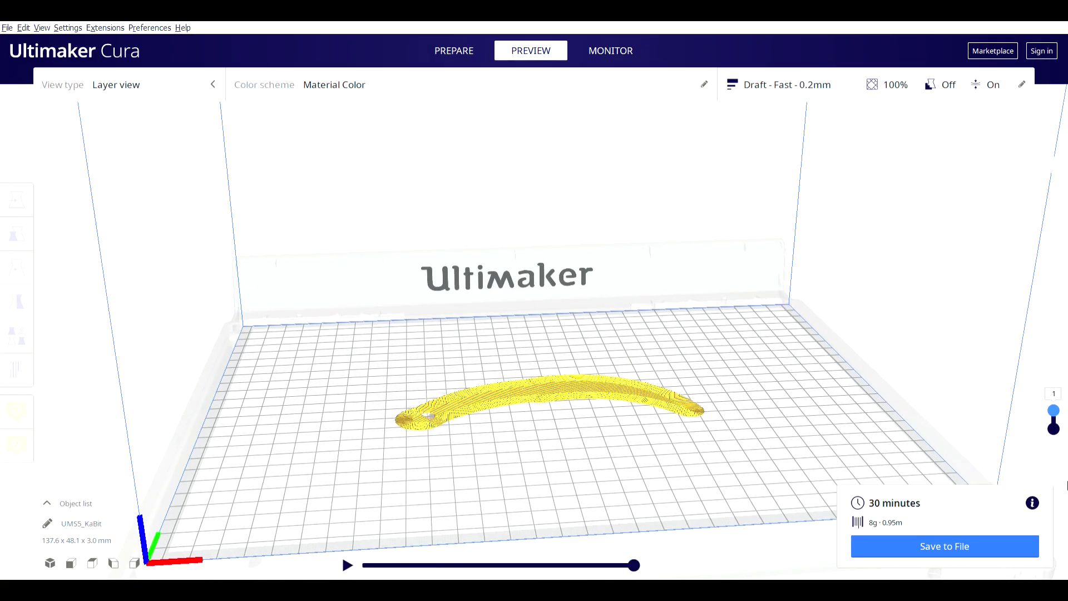
pyautogui.scroll(10, 556, 381)
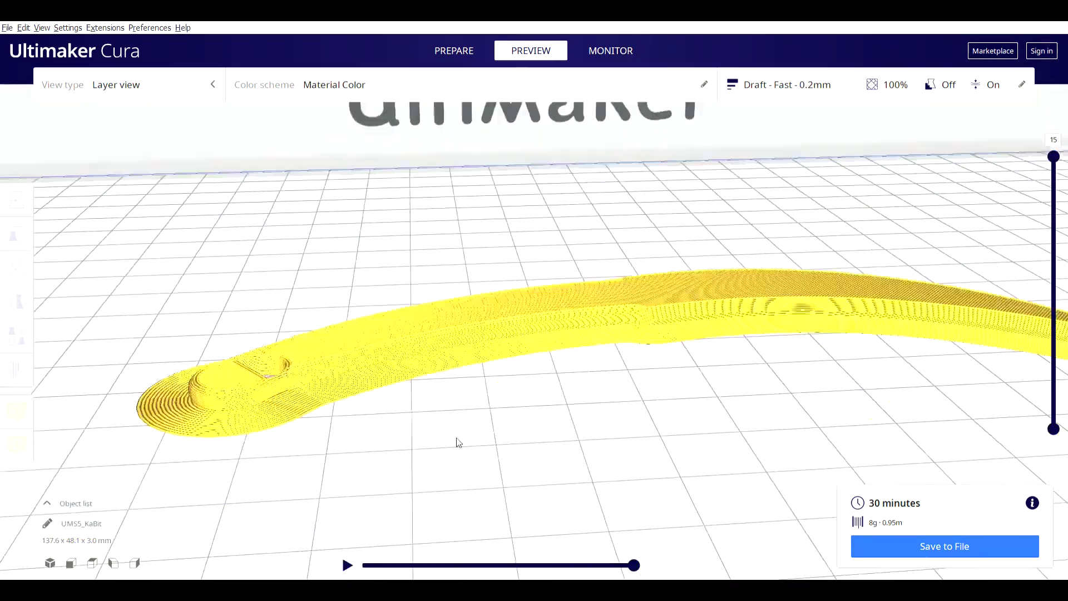